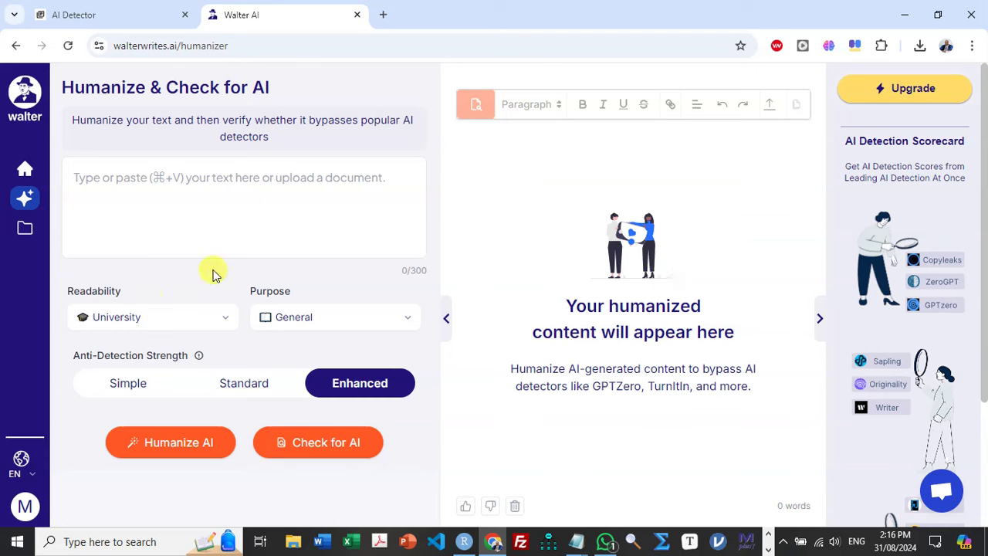
{"action": "left_click", "coordinate": [199, 163]}
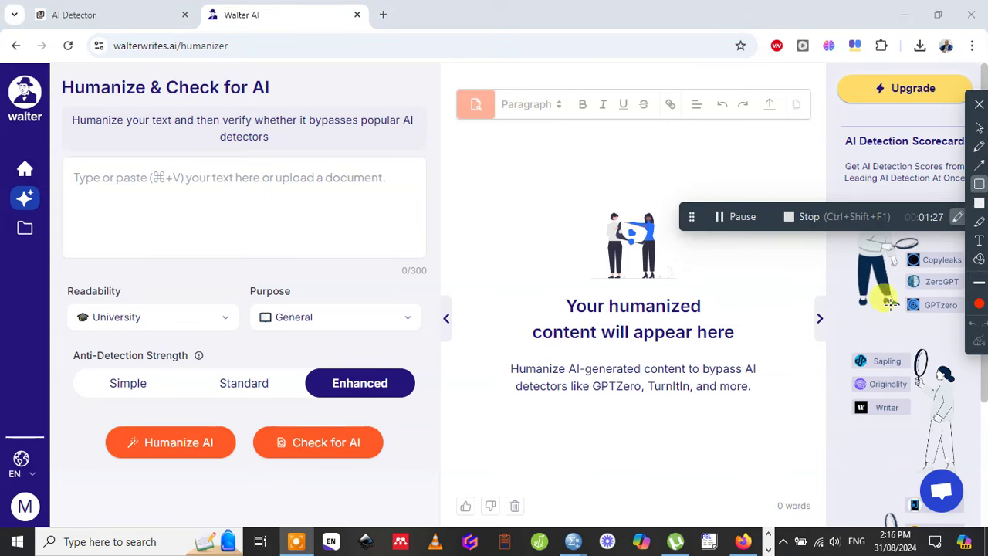
{"action": "left_click", "coordinate": [977, 188]}
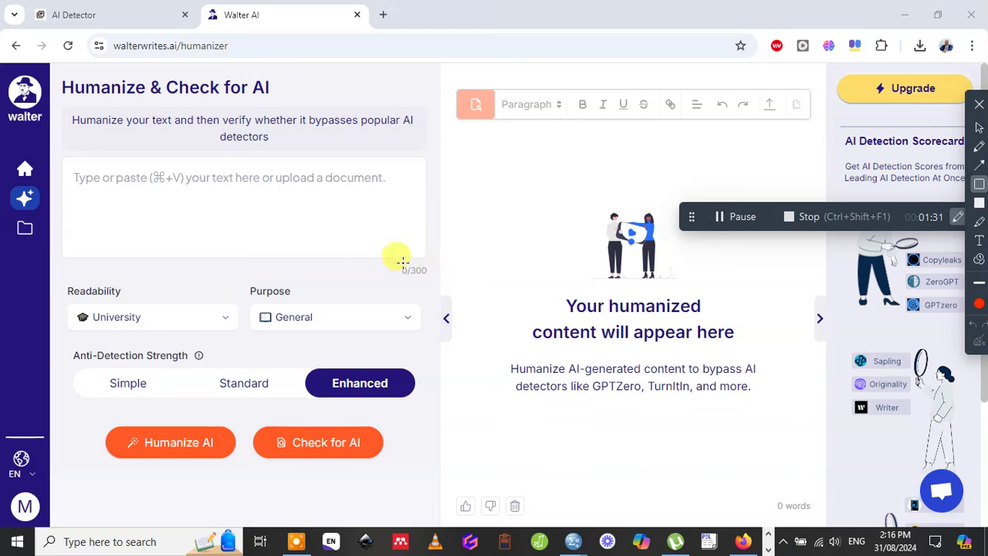
{"action": "left_click_drag", "start_coordinate": [398, 261], "coordinate": [438, 277]}
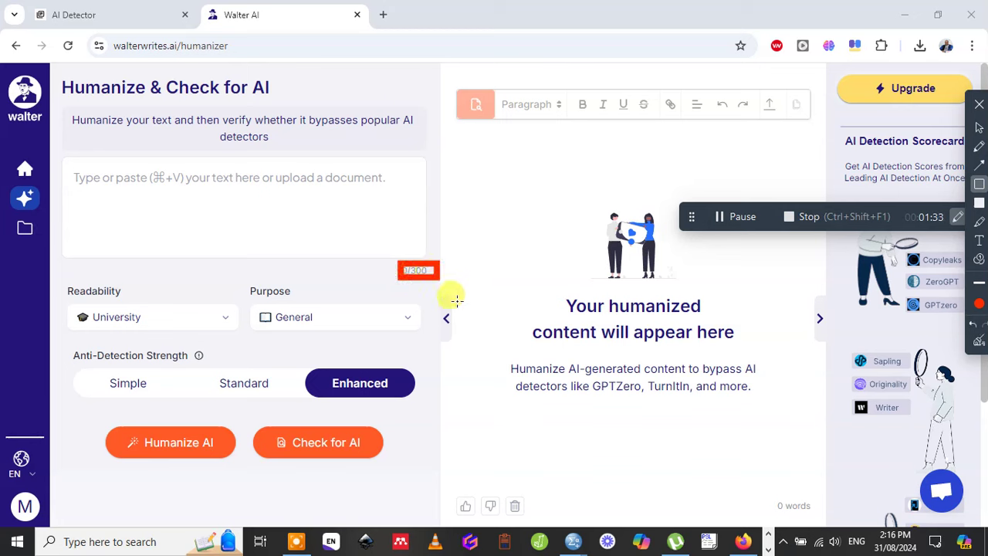
{"action": "left_click", "coordinate": [978, 340]}
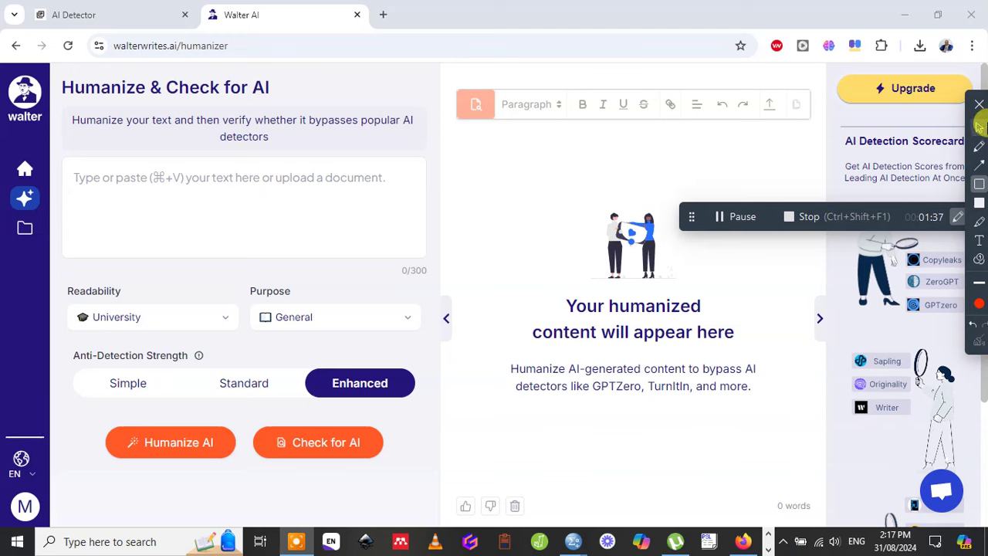
{"action": "left_click", "coordinate": [976, 128]}
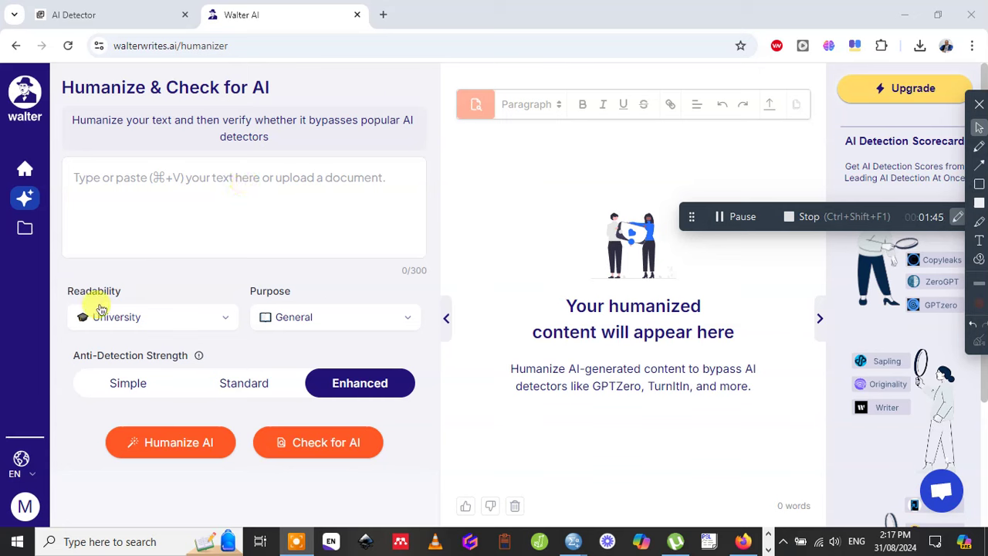
Configure the humanizer with Doctorate readability, Academic purpose and Standard anti-detection strength.
{"action": "left_click", "coordinate": [226, 318]}
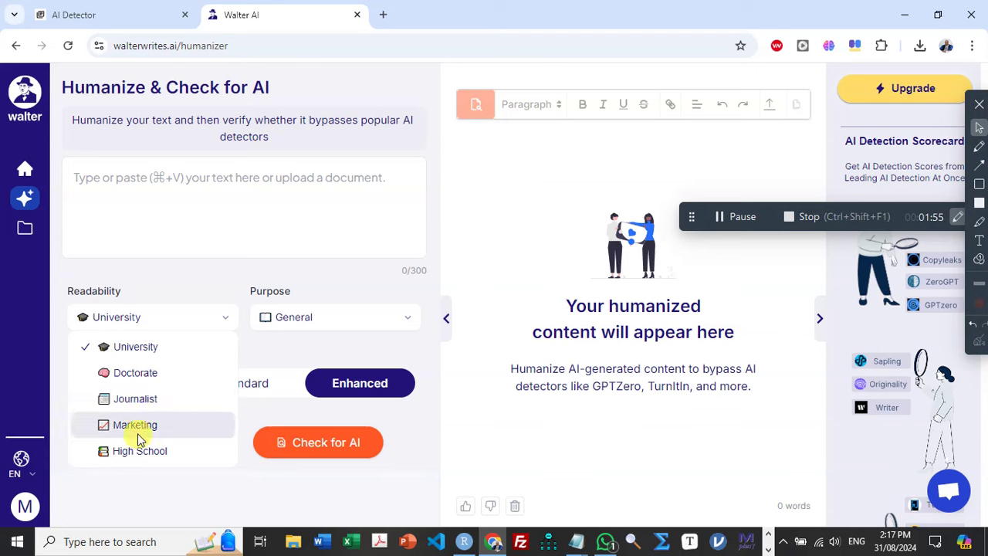
{"action": "left_click", "coordinate": [136, 378]}
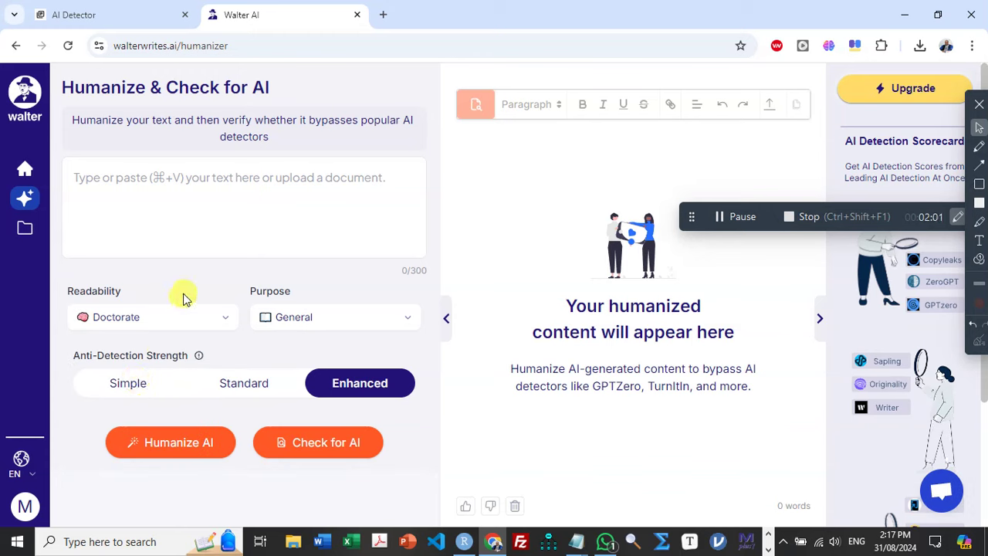
{"action": "left_click", "coordinate": [410, 317]}
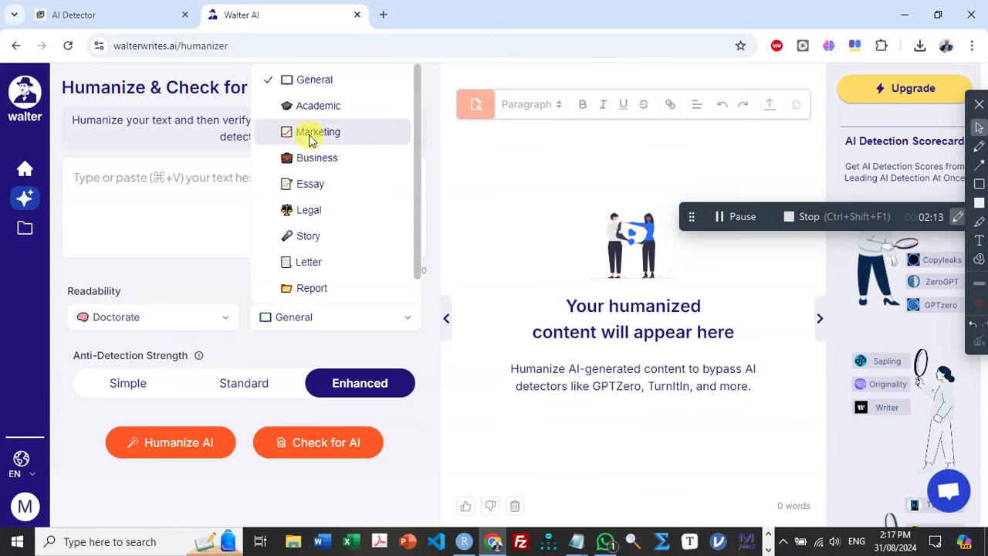
{"action": "left_click", "coordinate": [318, 110]}
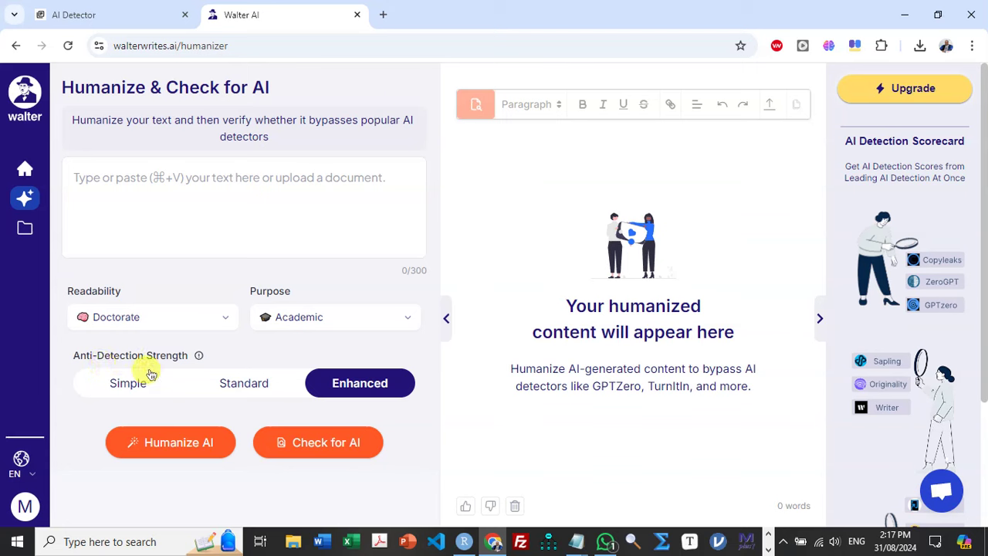
{"action": "left_click", "coordinate": [276, 390]}
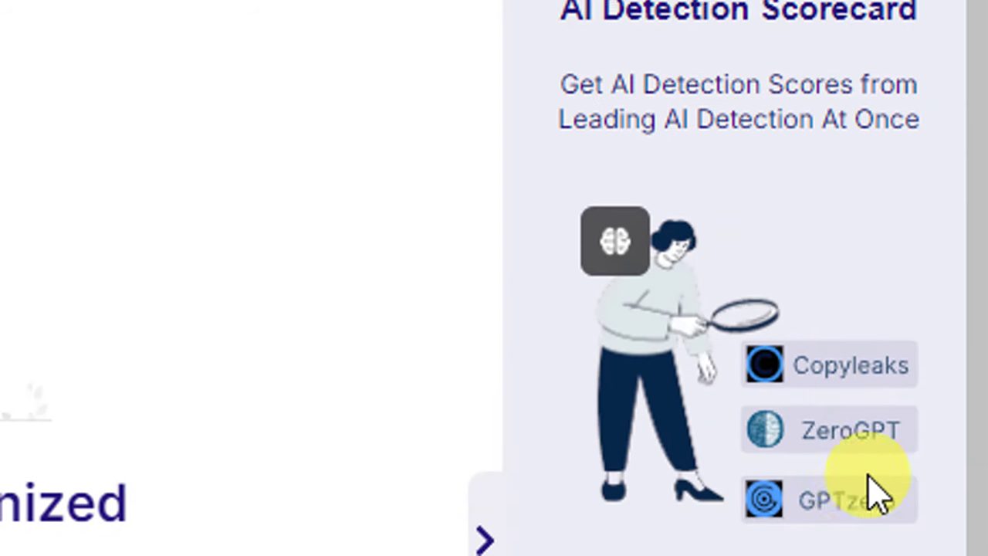
Examine the AI detectors listed in the AI Detection Scorecard.
{"action": "scroll", "coordinate": [872, 494], "scroll_direction": "down", "scroll_amount": 3}
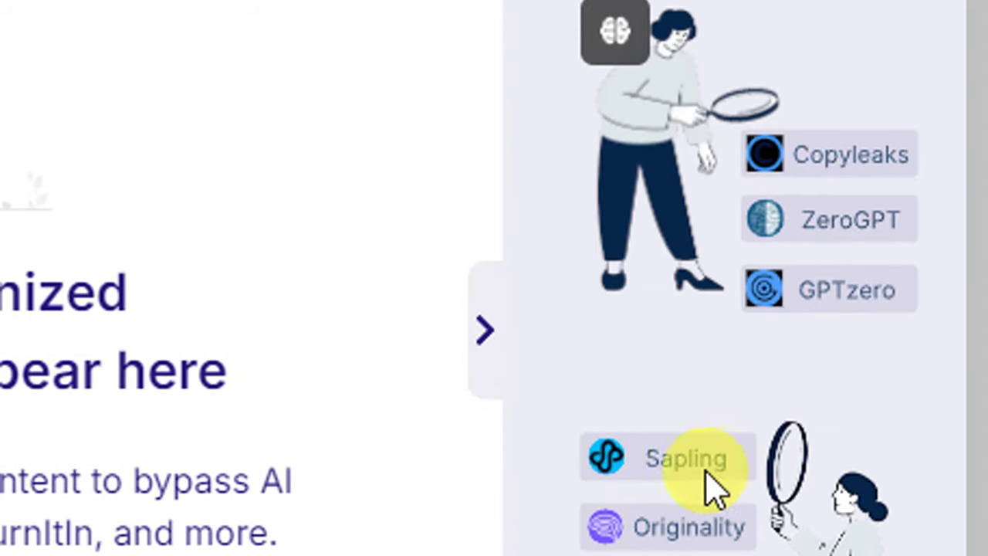
{"action": "scroll", "coordinate": [712, 482], "scroll_direction": "down", "scroll_amount": 4}
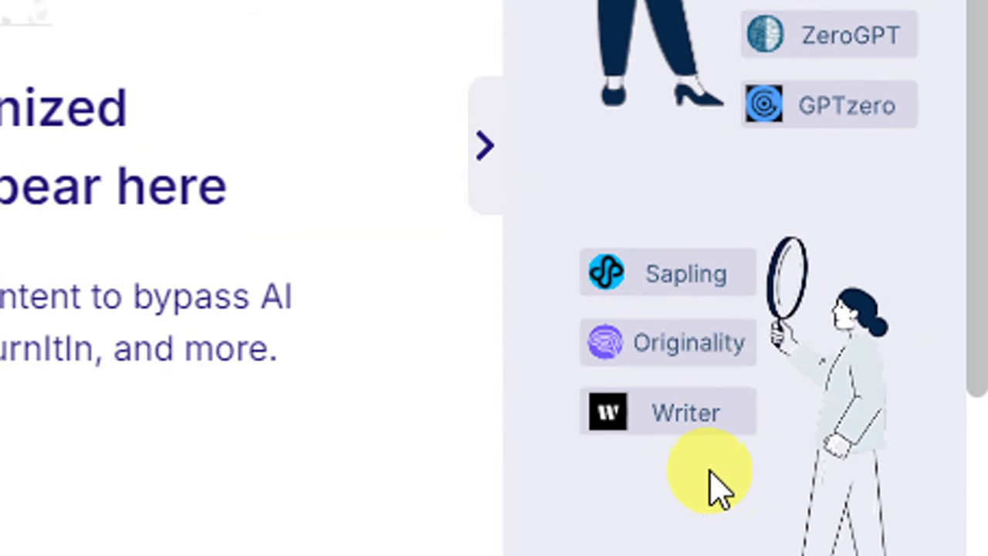
{"action": "scroll", "coordinate": [701, 468], "scroll_direction": "down", "scroll_amount": 3}
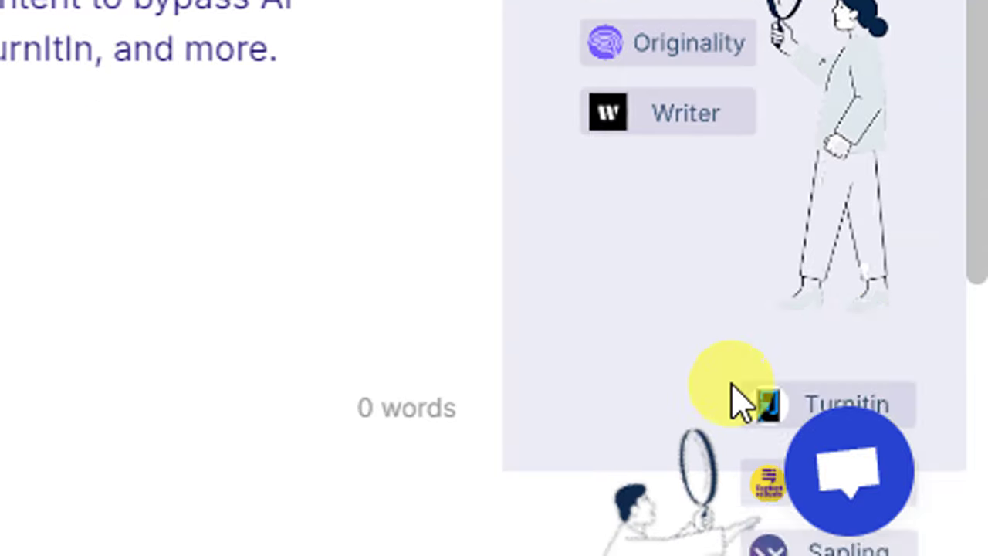
{"action": "scroll", "coordinate": [737, 401], "scroll_direction": "down", "scroll_amount": 3}
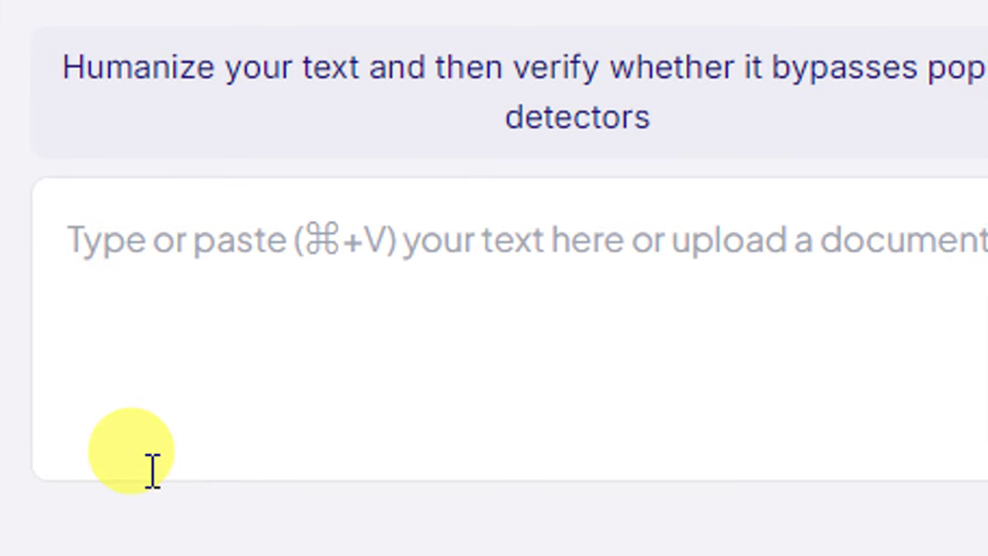
{"action": "left_click", "coordinate": [164, 271]}
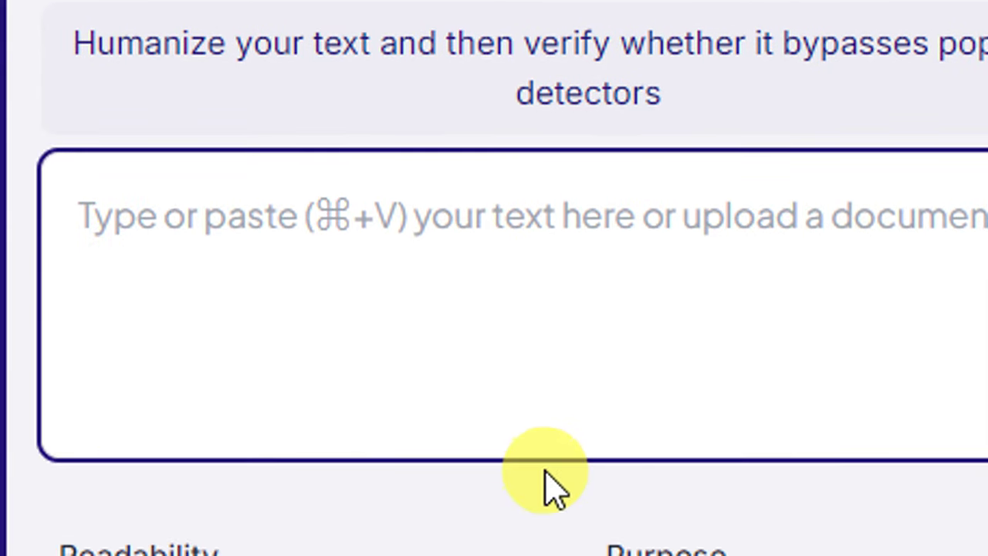
{"action": "type", "text": "https://walterwrites.ai/"}
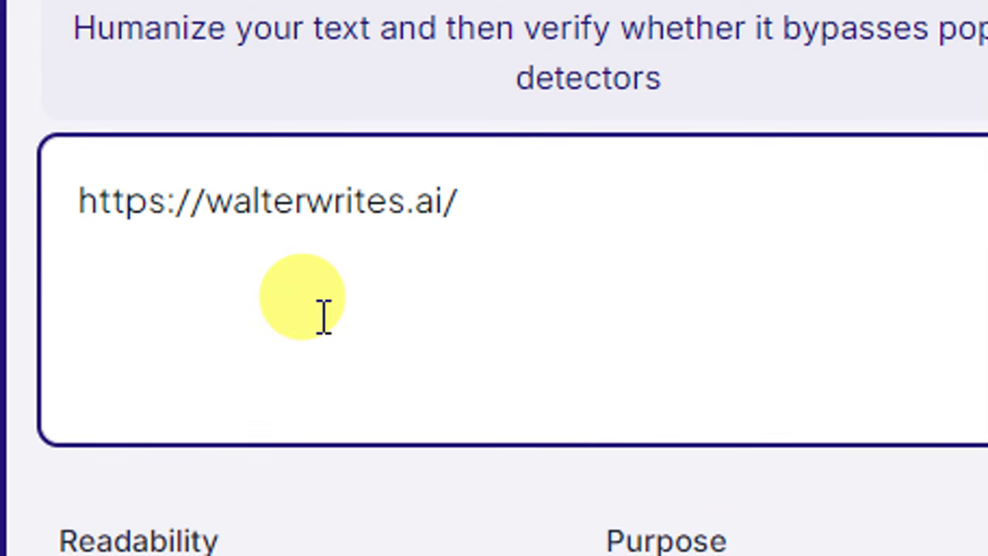
{"action": "key", "text": "super+z"}
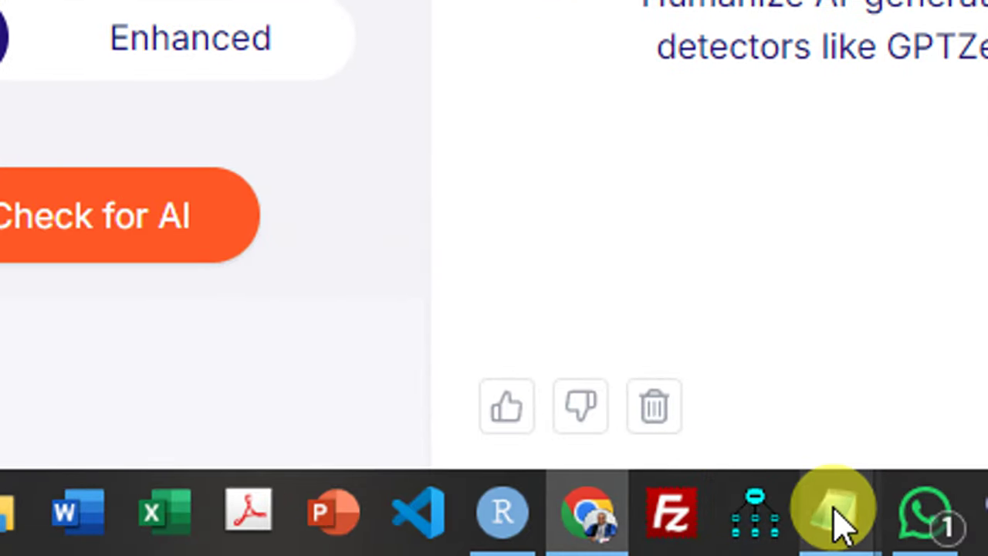
Switch to the Notepad window with the dyslexia text and copy its opening paragraphs.
{"action": "mouse_move", "coordinate": [833, 519]}
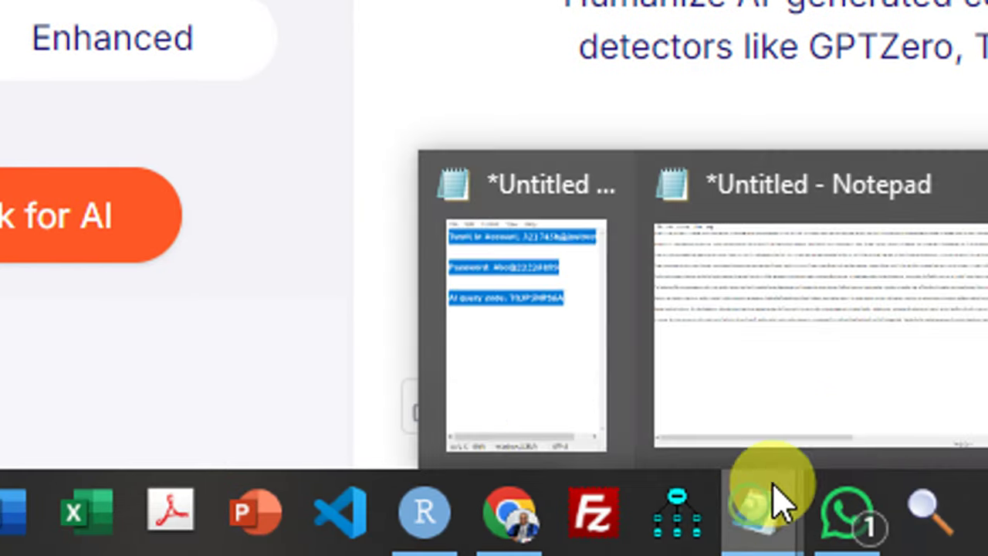
{"action": "left_click", "coordinate": [890, 431]}
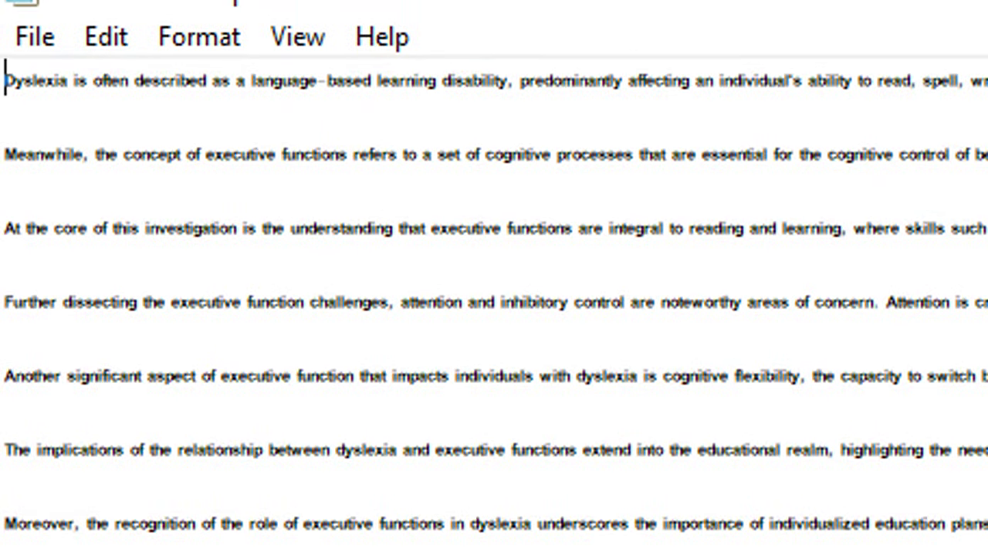
{"action": "key", "text": "shift+Down"}
{"action": "key", "text": "shift+Down"}
{"action": "key", "text": "shift+Down"}
{"action": "key", "text": "shift+Down"}
{"action": "key", "text": "shift+Down"}
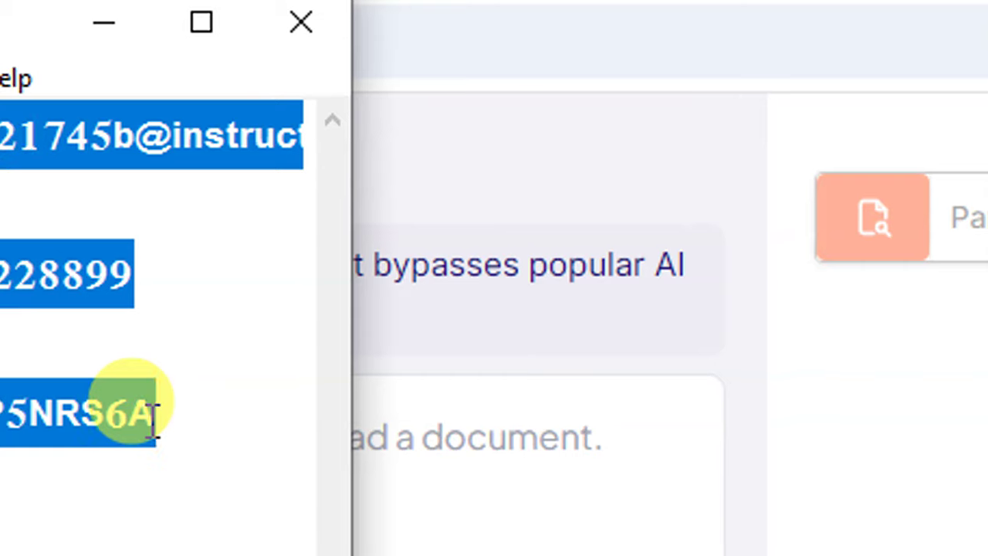
Paste the copied dyslexia paragraphs into the Walter AI humanizer input and humanize them.
{"action": "left_click", "coordinate": [527, 369]}
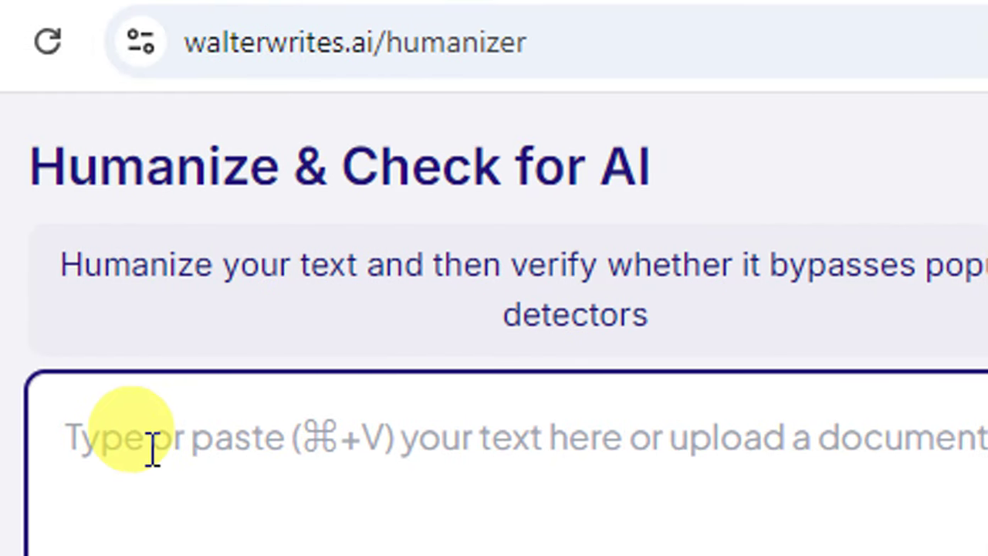
{"action": "key", "text": "ctrl+v"}
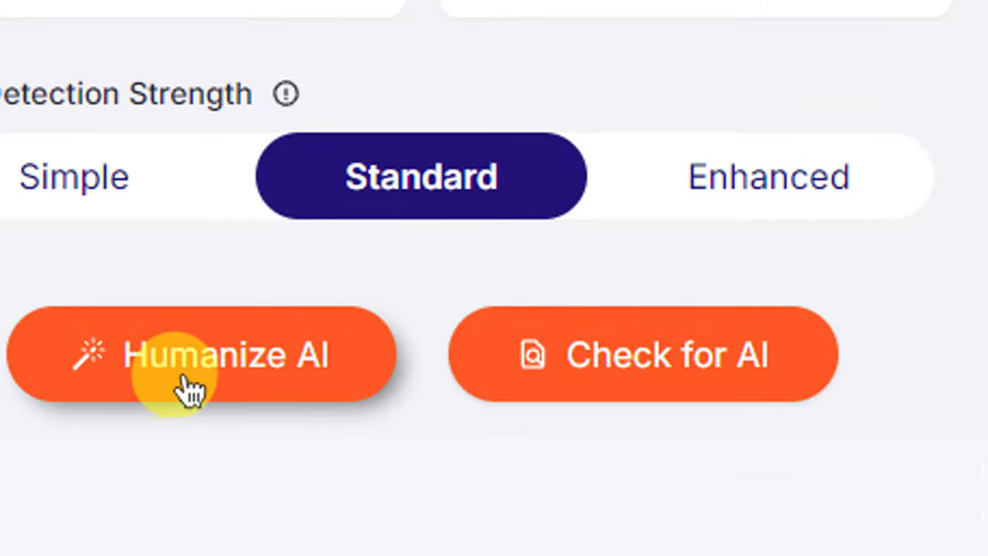
{"action": "left_click", "coordinate": [260, 366]}
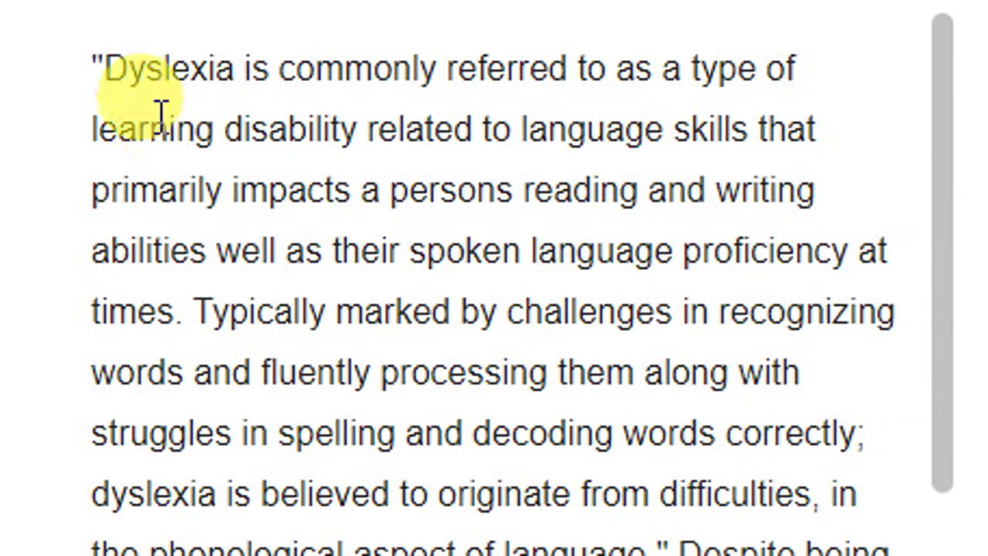
Review the humanized text, export it as a Word document and open the downloaded word (1).docx.
{"action": "scroll", "coordinate": [177, 145], "scroll_direction": "down", "scroll_amount": 3}
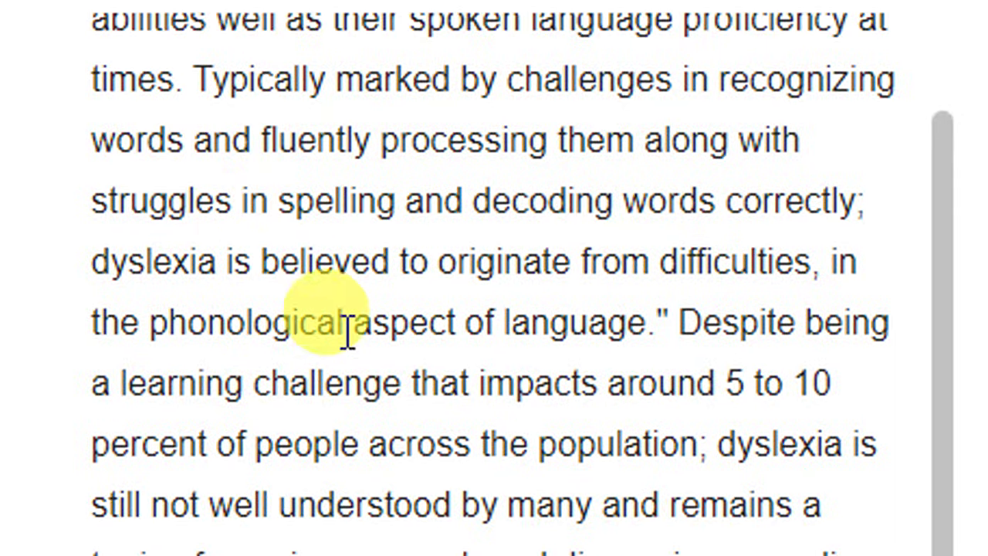
{"action": "scroll", "coordinate": [347, 333], "scroll_direction": "down", "scroll_amount": 10}
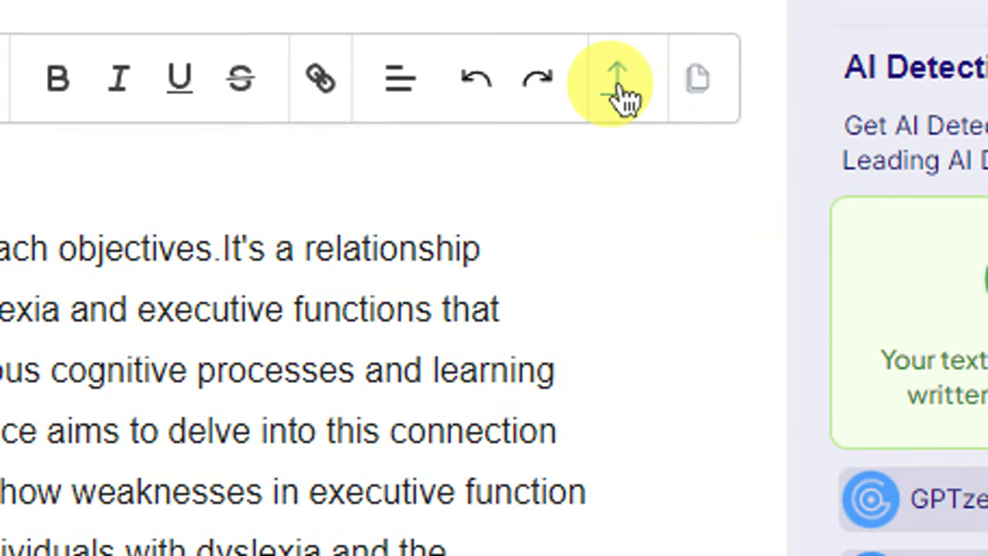
{"action": "left_click", "coordinate": [618, 81]}
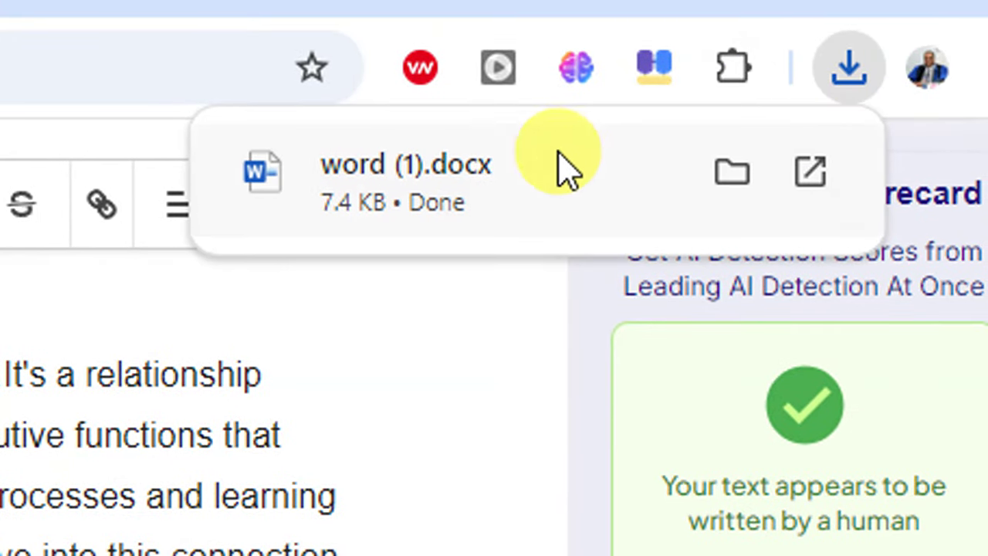
{"action": "left_click", "coordinate": [476, 179]}
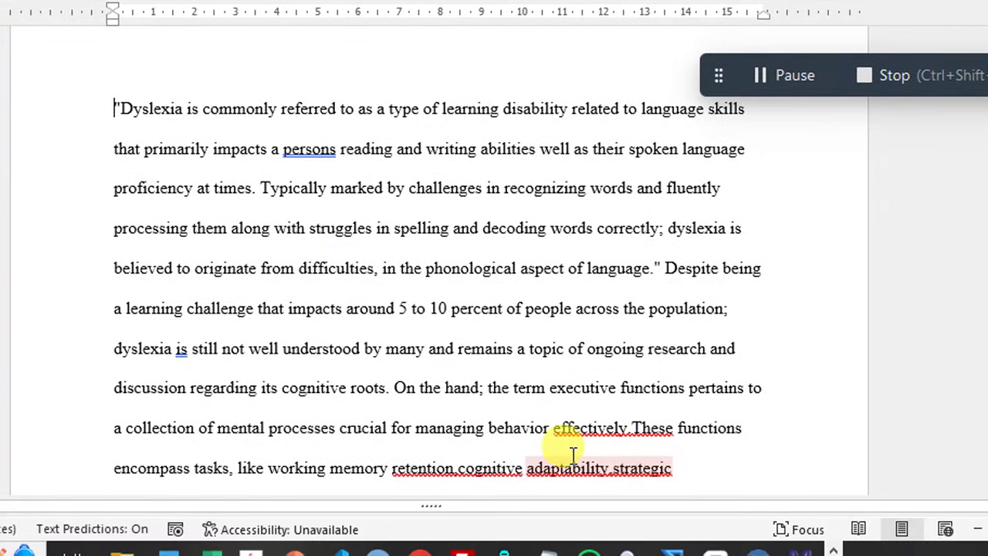
Insert the missing space between the sentences at "effectively. These" in the exported document.
{"action": "scroll", "coordinate": [569, 452], "scroll_direction": "down", "scroll_amount": 5}
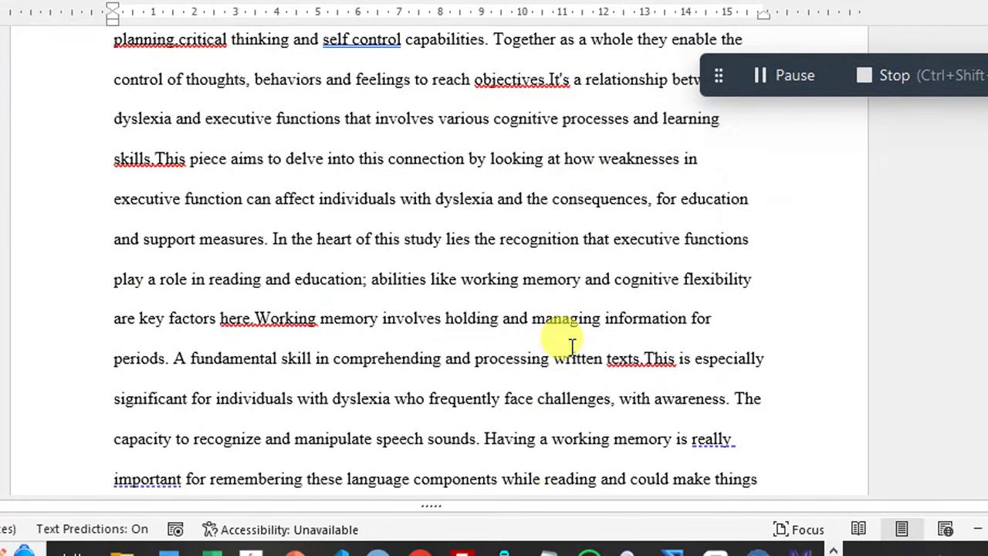
{"action": "scroll", "coordinate": [569, 345], "scroll_direction": "down", "scroll_amount": 2}
{"action": "scroll", "coordinate": [563, 342], "scroll_direction": "up", "scroll_amount": 3}
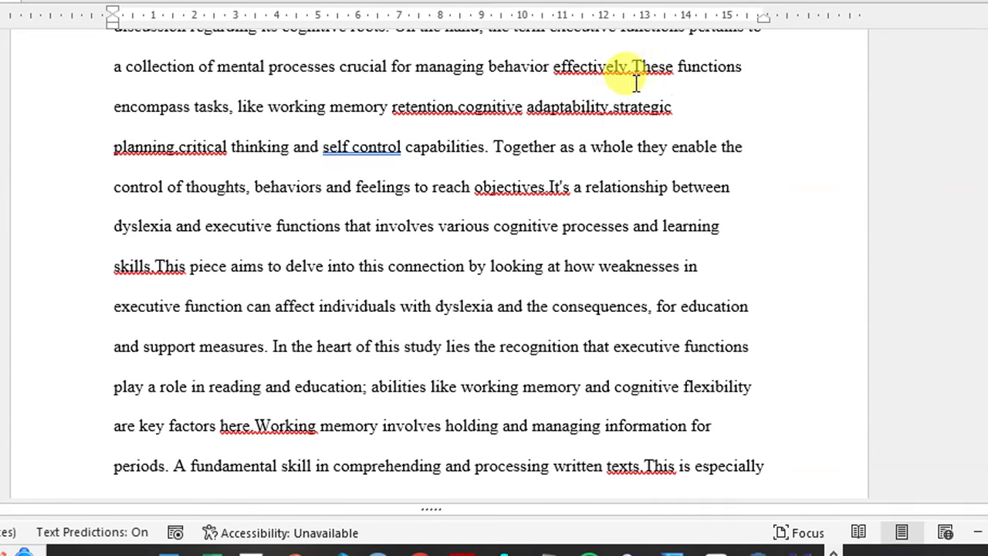
{"action": "left_click", "coordinate": [636, 87]}
{"action": "left_click", "coordinate": [594, 141]}
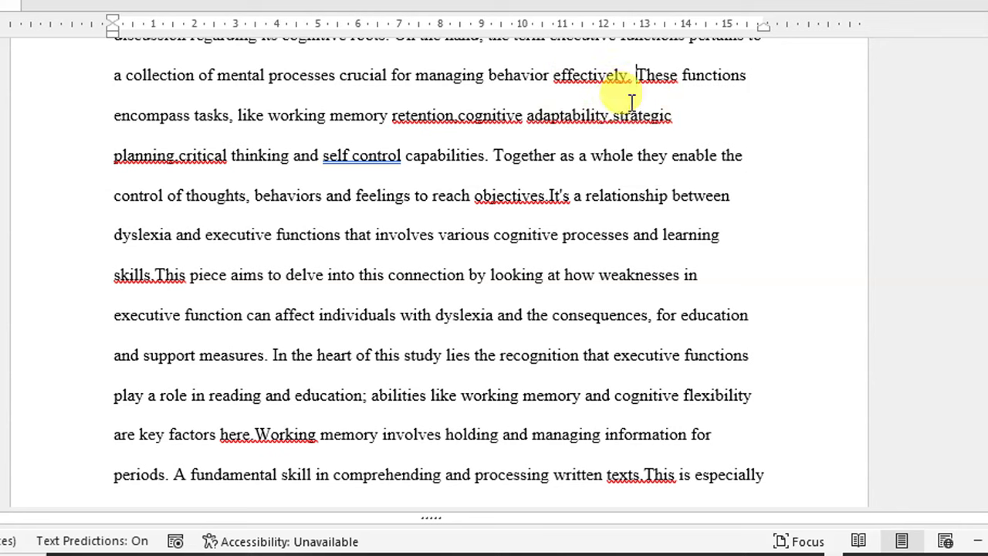
Correct the run-together words to "retention, cognitive", "adaptability, strategic" and "planning, critical".
{"action": "left_click", "coordinate": [461, 117]}
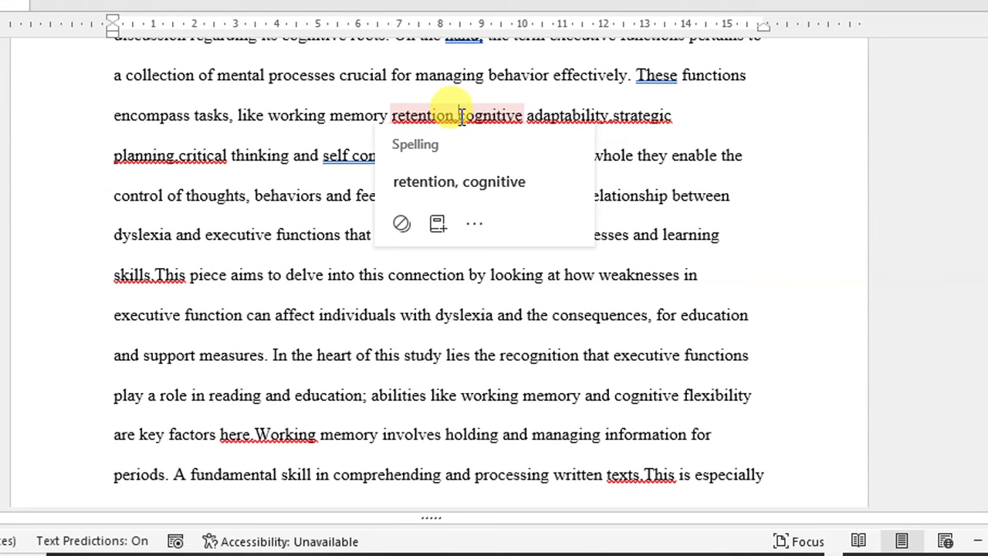
{"action": "left_click", "coordinate": [605, 116]}
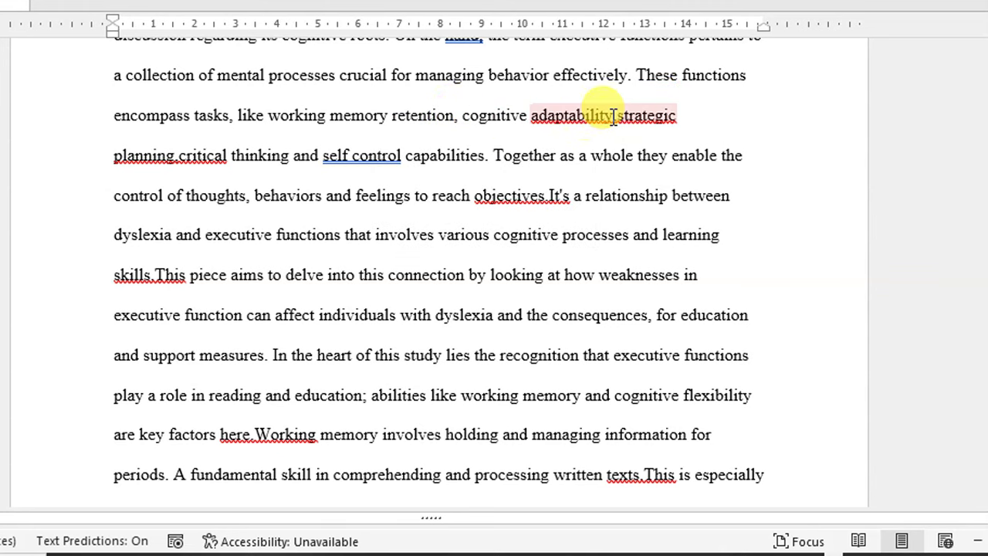
{"action": "left_click", "coordinate": [606, 181]}
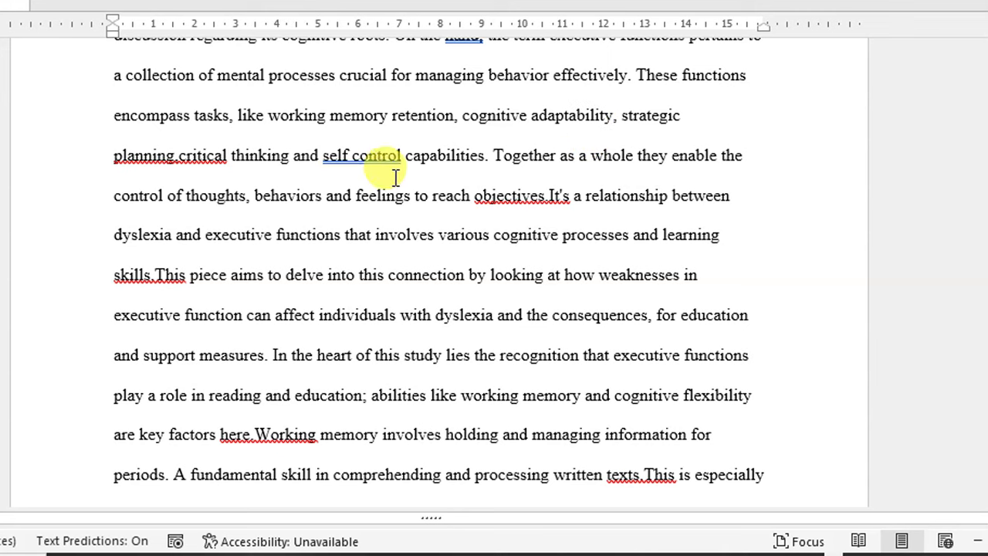
{"action": "left_click", "coordinate": [175, 158]}
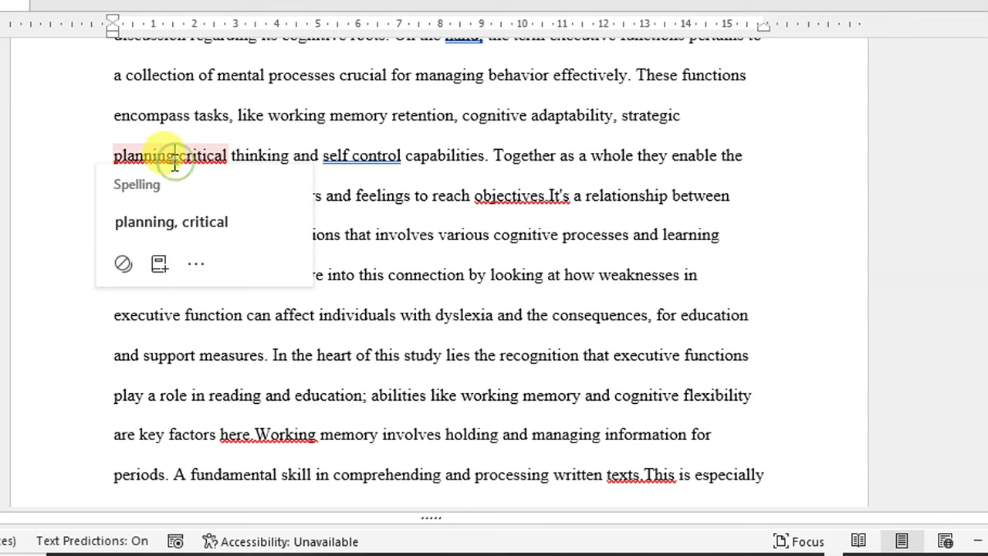
{"action": "left_click", "coordinate": [171, 154]}
{"action": "key", "text": "BackSpace"}
{"action": "type", "text": ","}
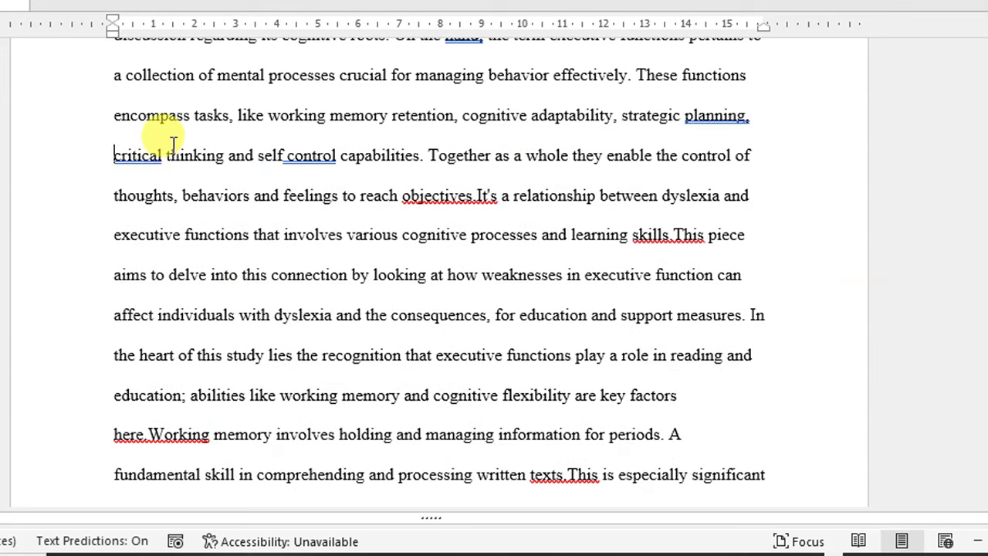
Insert the missing spaces between sentences at "objectives. It's", "skills. This" and "texts. This".
{"action": "left_click", "coordinate": [476, 202]}
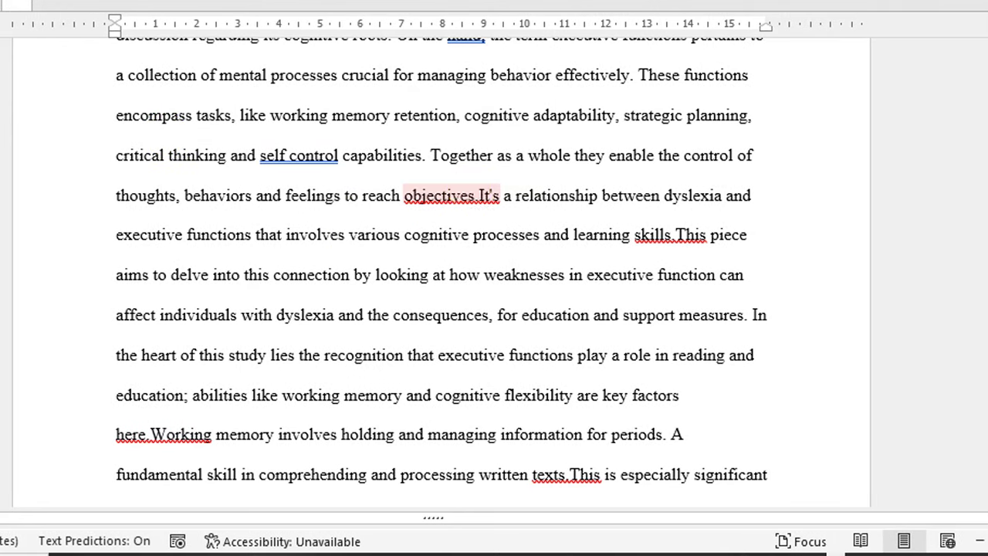
{"action": "left_click", "coordinate": [671, 230]}
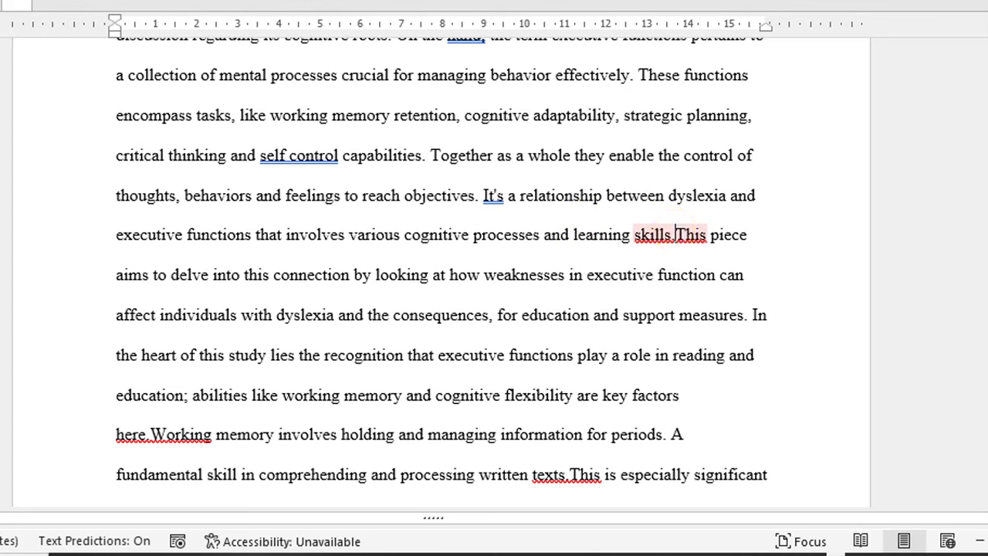
{"action": "left_click", "coordinate": [573, 476]}
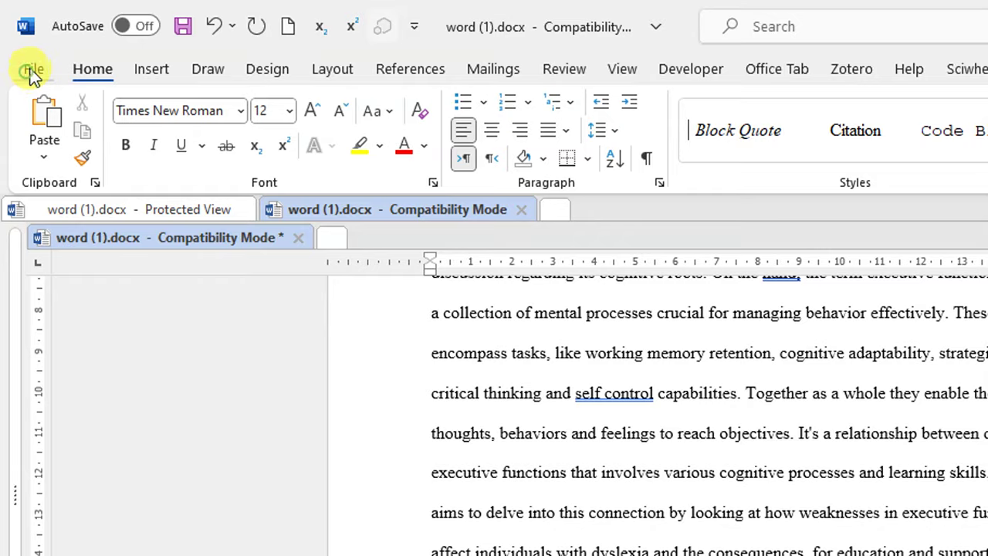
Save the corrected document as a Word copy named modeified_file in the Downloads folder.
{"action": "left_click", "coordinate": [31, 69]}
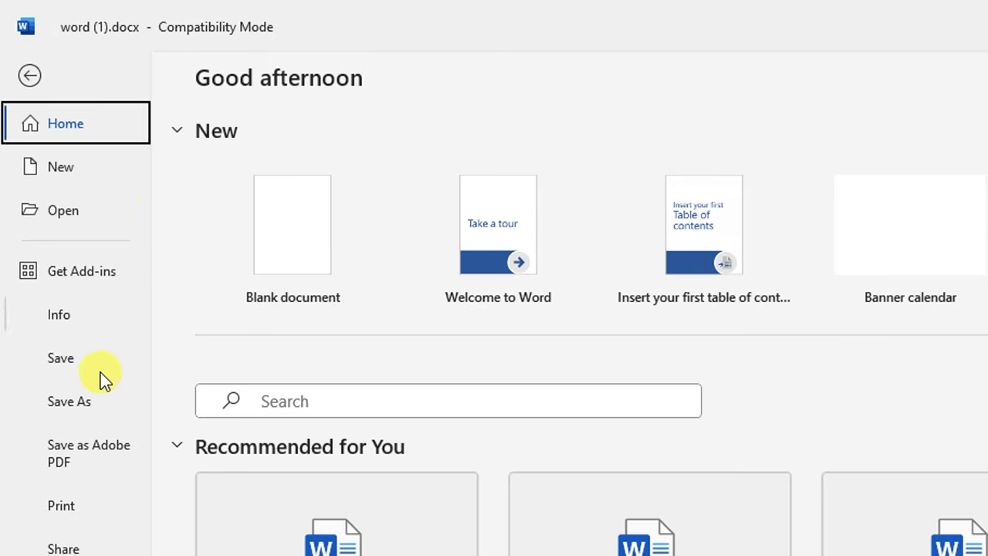
{"action": "left_click", "coordinate": [96, 401]}
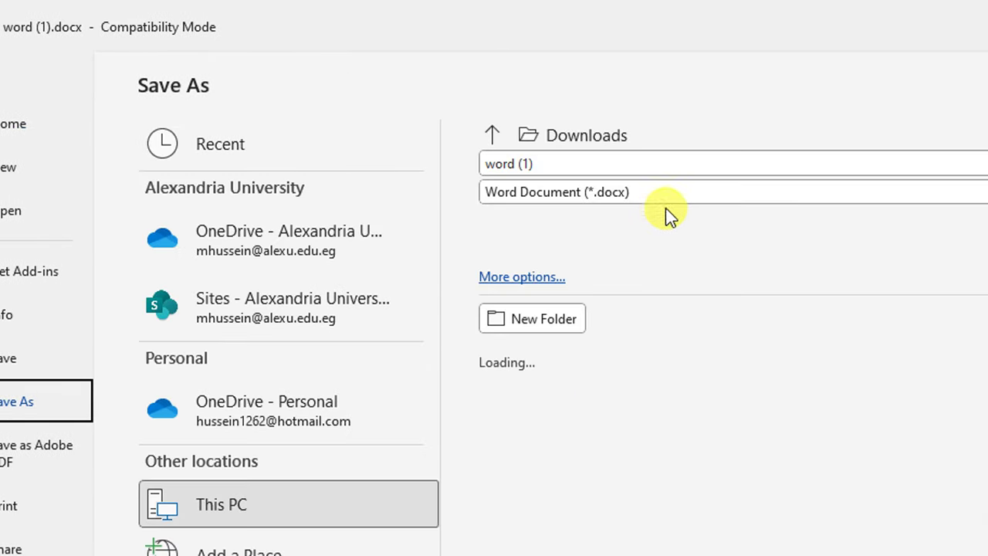
{"action": "left_click", "coordinate": [642, 164]}
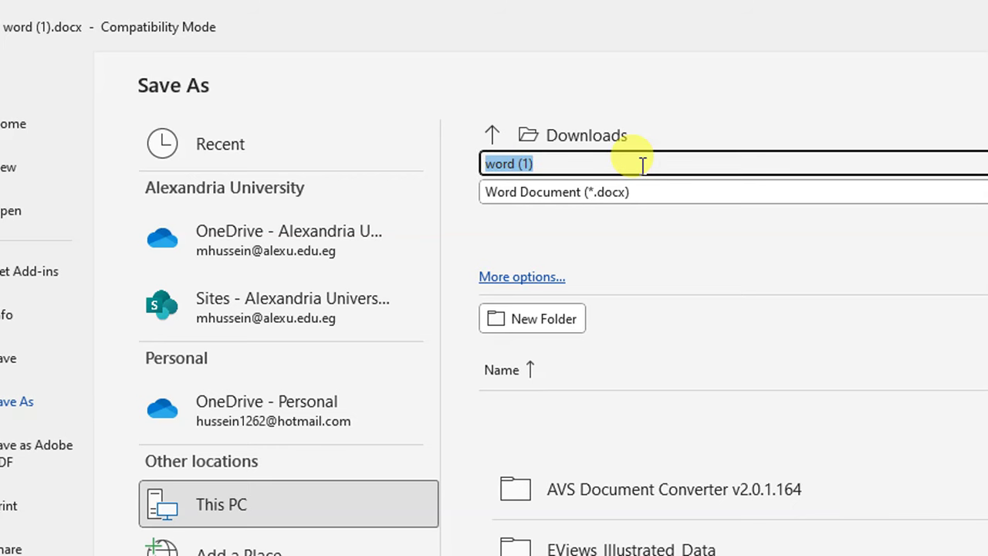
{"action": "type", "text": "m"}
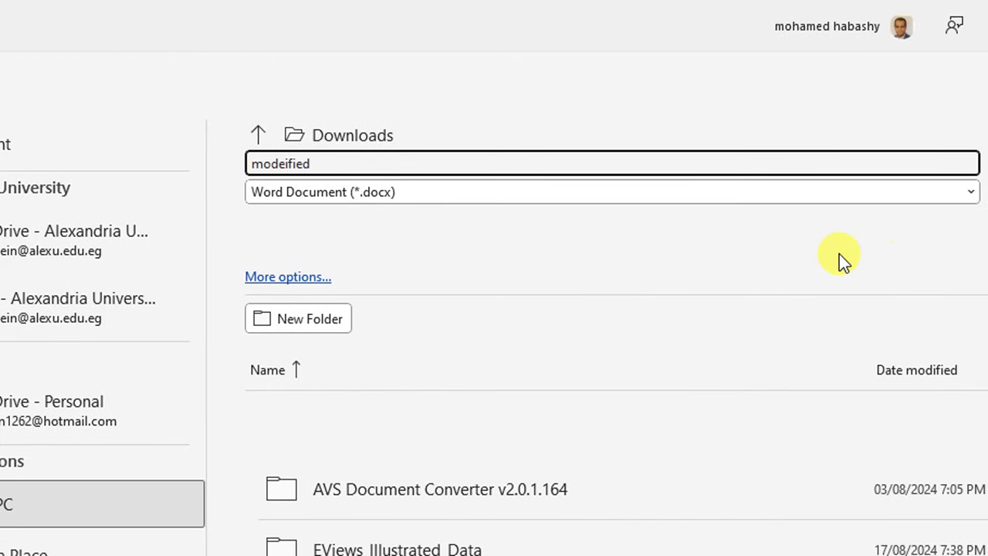
{"action": "type", "text": "odeified_"}
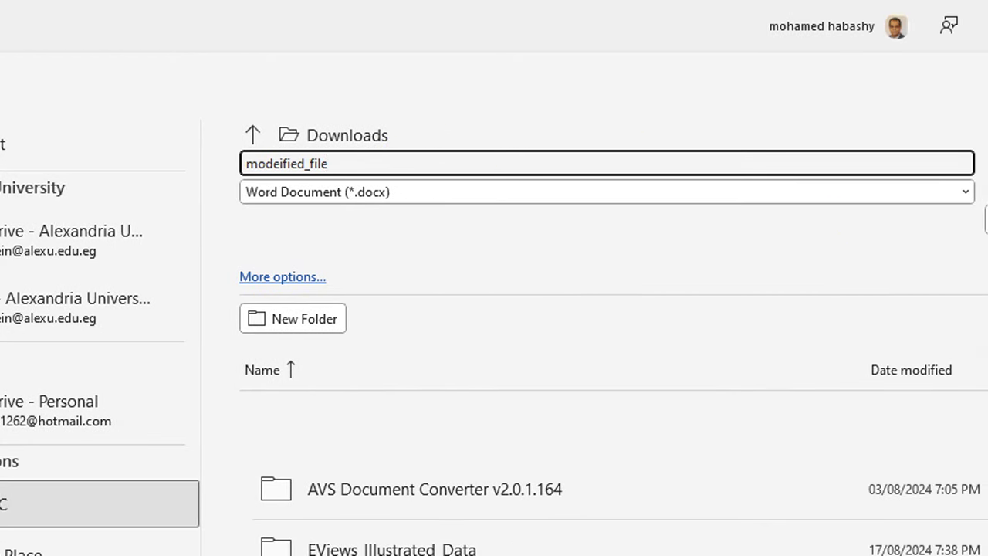
{"action": "type", "text": "file"}
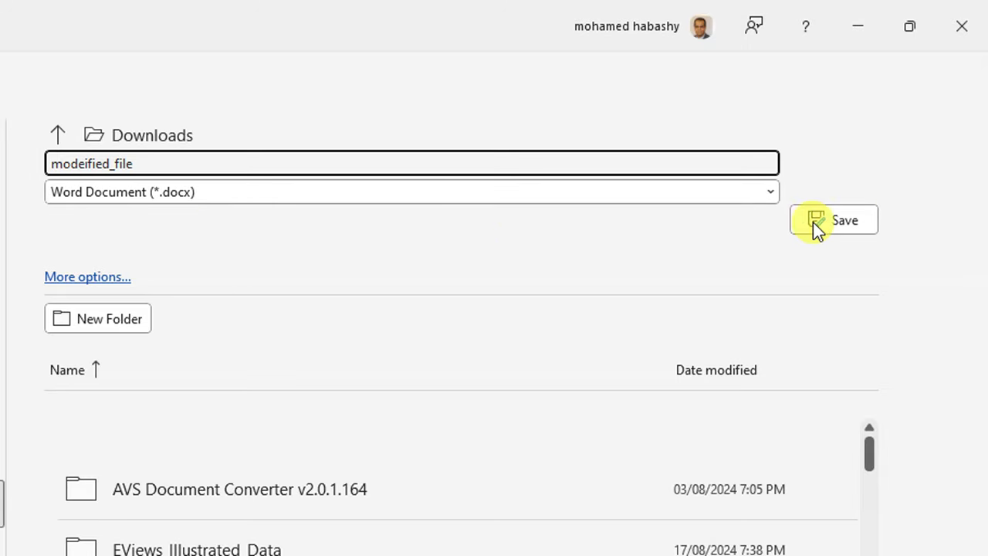
{"action": "left_click", "coordinate": [816, 220]}
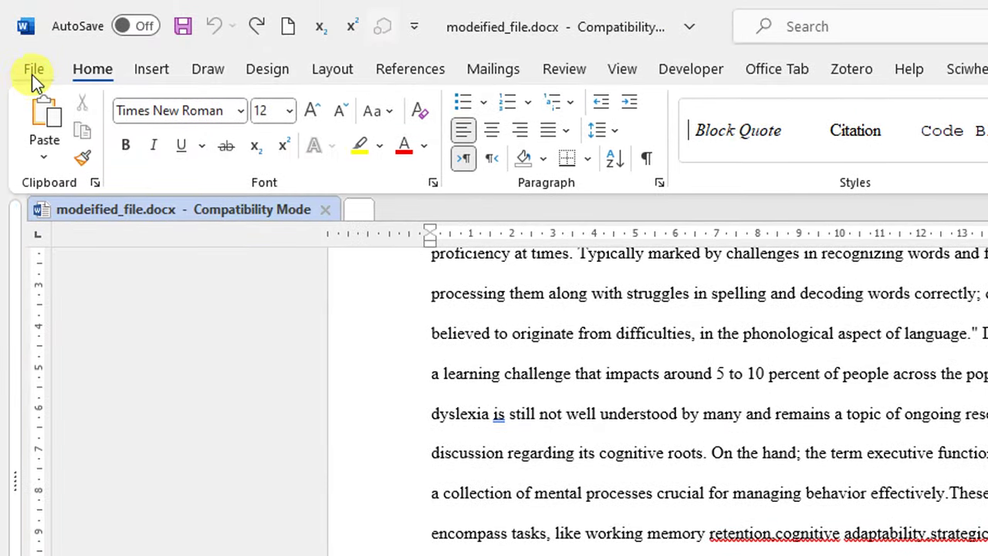
Save the uncorrected version of the text as original_file in the Downloads folder.
{"action": "left_click", "coordinate": [32, 74]}
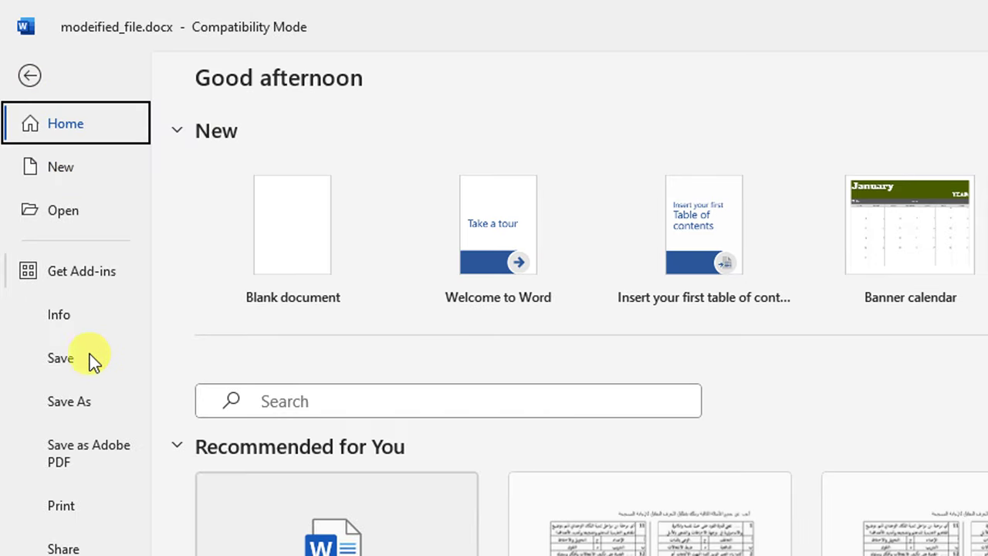
{"action": "left_click", "coordinate": [81, 408]}
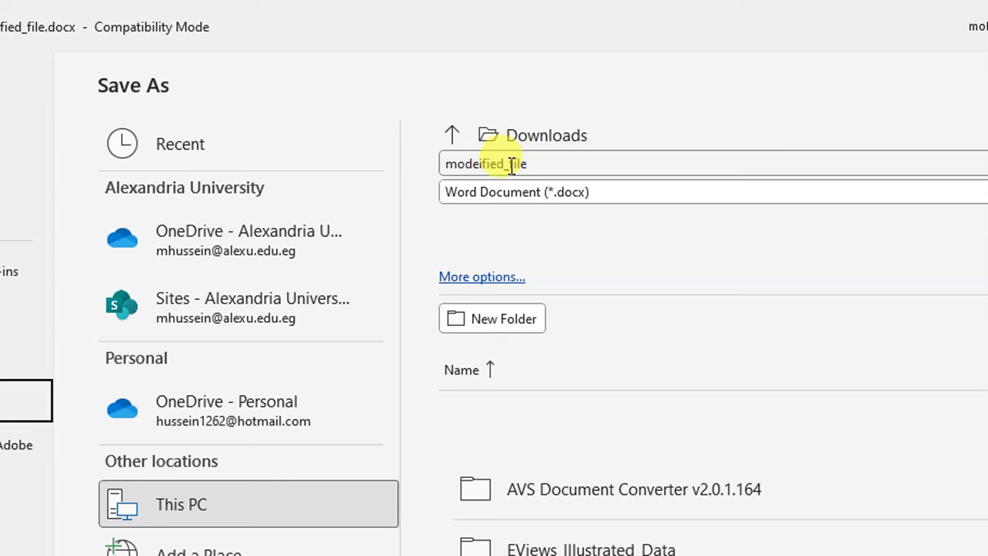
{"action": "left_click", "coordinate": [505, 170]}
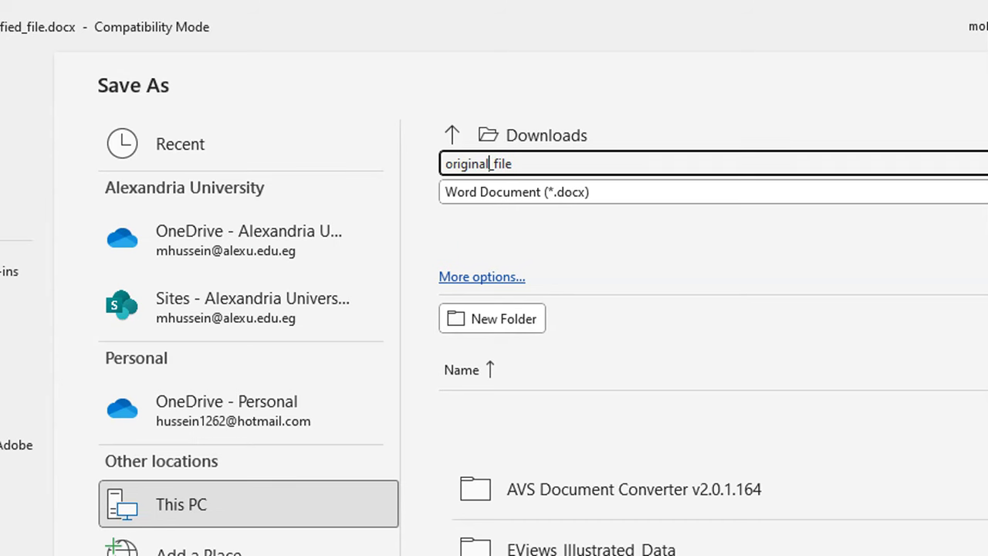
{"action": "left_click", "coordinate": [987, 229]}
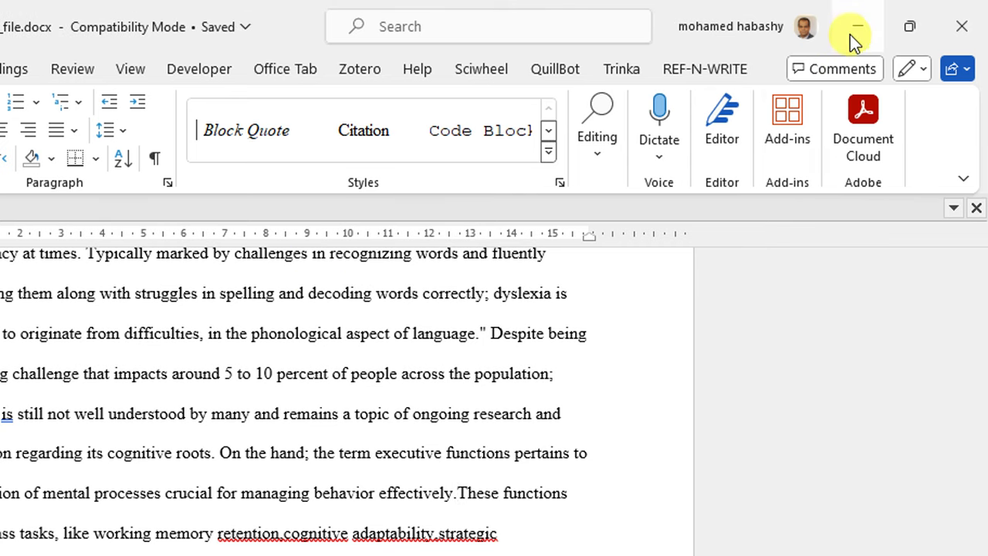
Switch to the browser, open the submitted original_file.docx in Turnitin and select the submission ID in its submission details.
{"action": "left_click", "coordinate": [850, 34]}
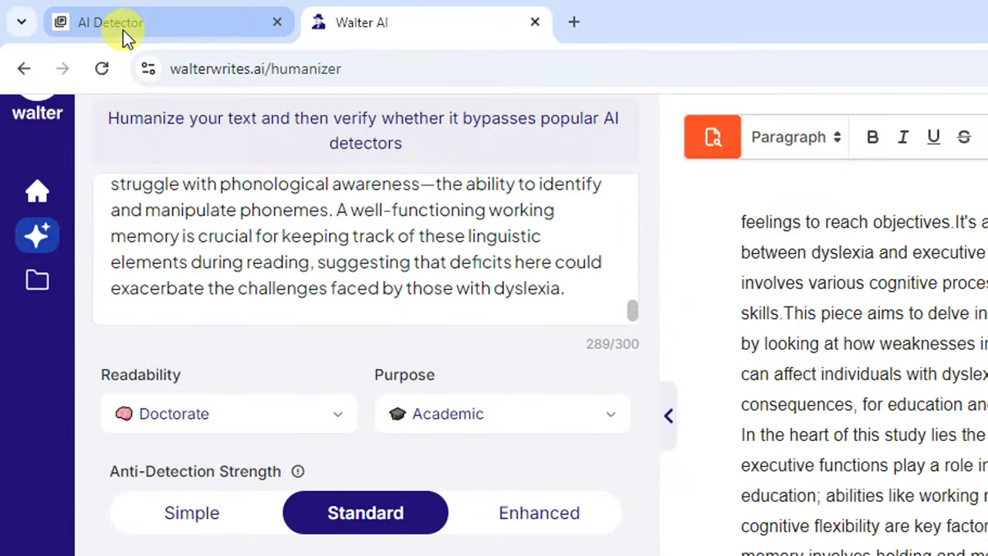
{"action": "left_click", "coordinate": [123, 30]}
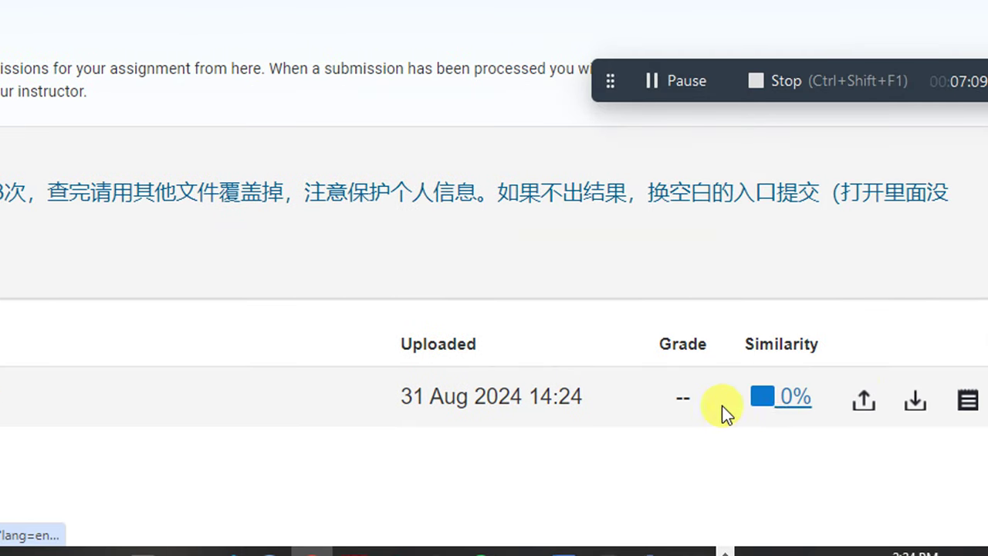
{"action": "left_click", "coordinate": [602, 393]}
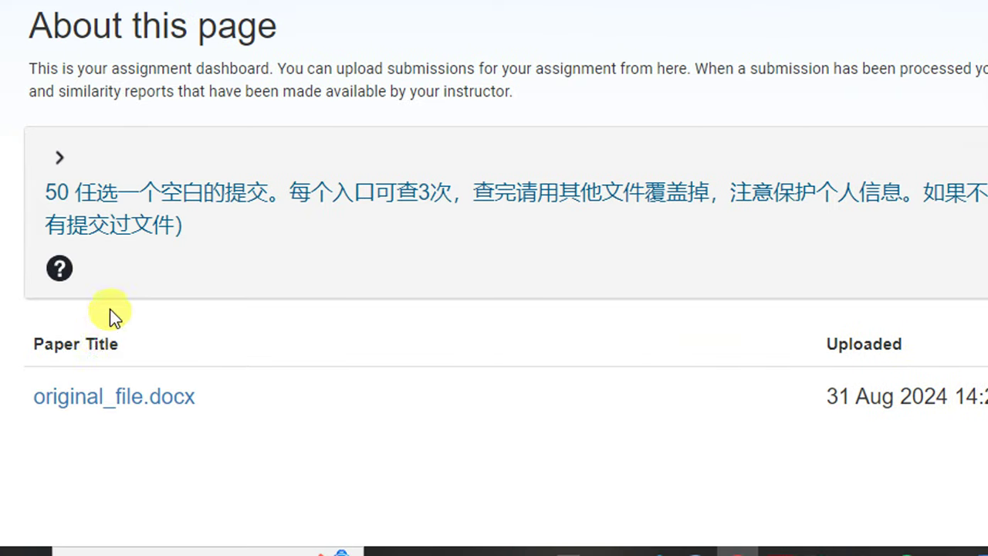
{"action": "left_click", "coordinate": [142, 397]}
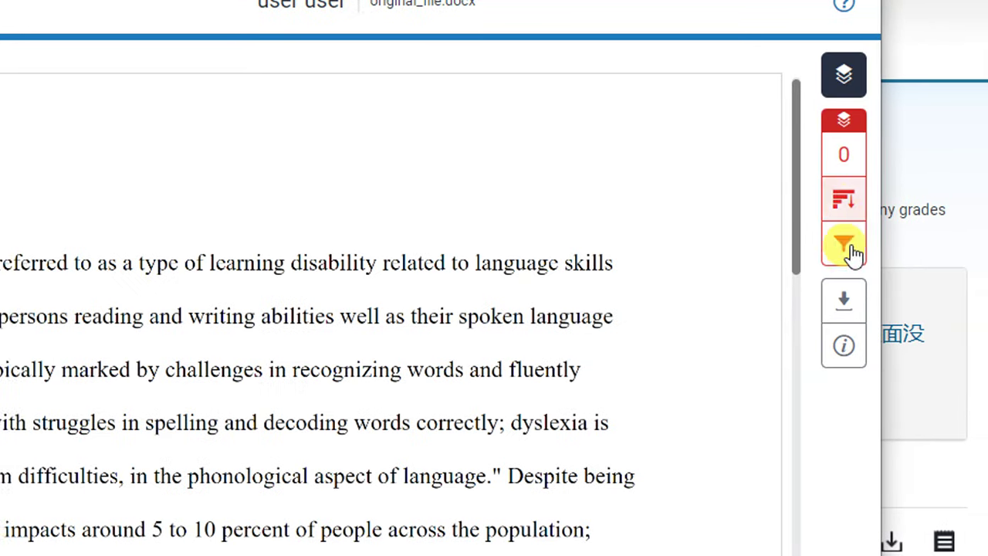
{"action": "left_click", "coordinate": [837, 346]}
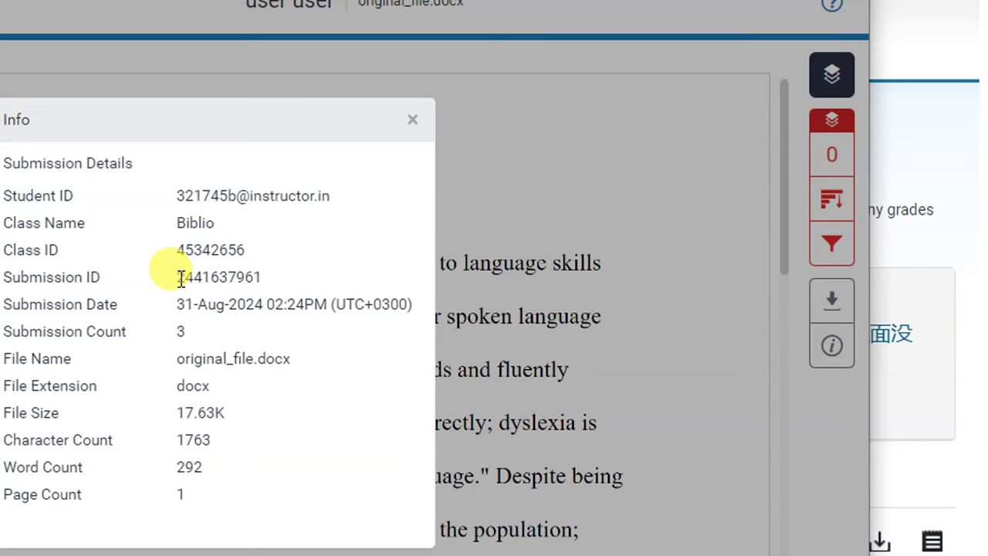
{"action": "mouse_move", "coordinate": [181, 279]}
{"action": "left_mouse_down"}
{"action": "mouse_move", "coordinate": [259, 265]}
{"action": "mouse_move", "coordinate": [257, 276]}
{"action": "mouse_move", "coordinate": [221, 250]}
{"action": "mouse_move", "coordinate": [183, 260]}
{"action": "mouse_move", "coordinate": [175, 276]}
{"action": "left_mouse_up"}
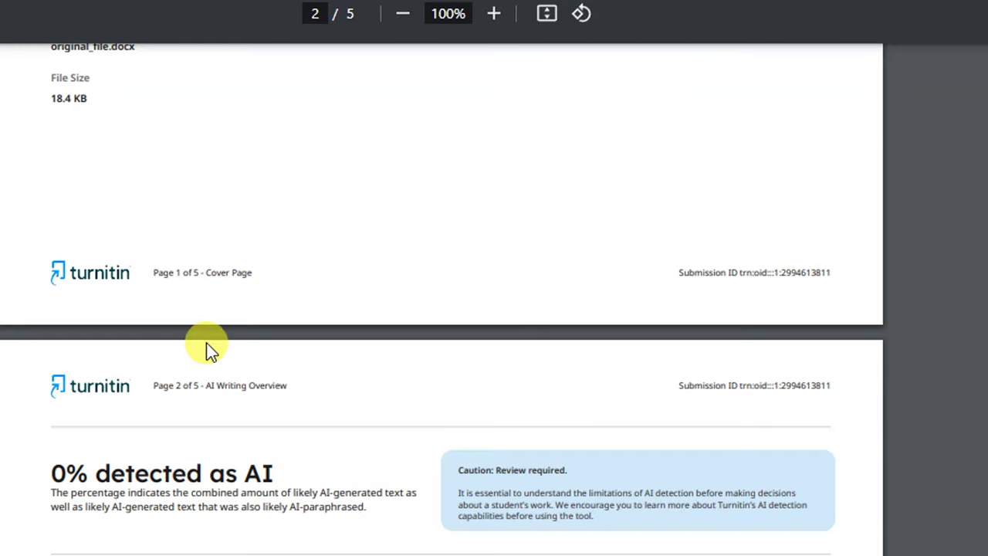
Examine the Turnitin AI writing report for original_file.docx, including its cover page, AI detection overview and submitted text.
{"action": "scroll", "coordinate": [207, 342], "scroll_direction": "up", "scroll_amount": 4}
{"action": "scroll", "coordinate": [207, 343], "scroll_direction": "down", "scroll_amount": 9}
{"action": "scroll", "coordinate": [208, 342], "scroll_direction": "up", "scroll_amount": 4}
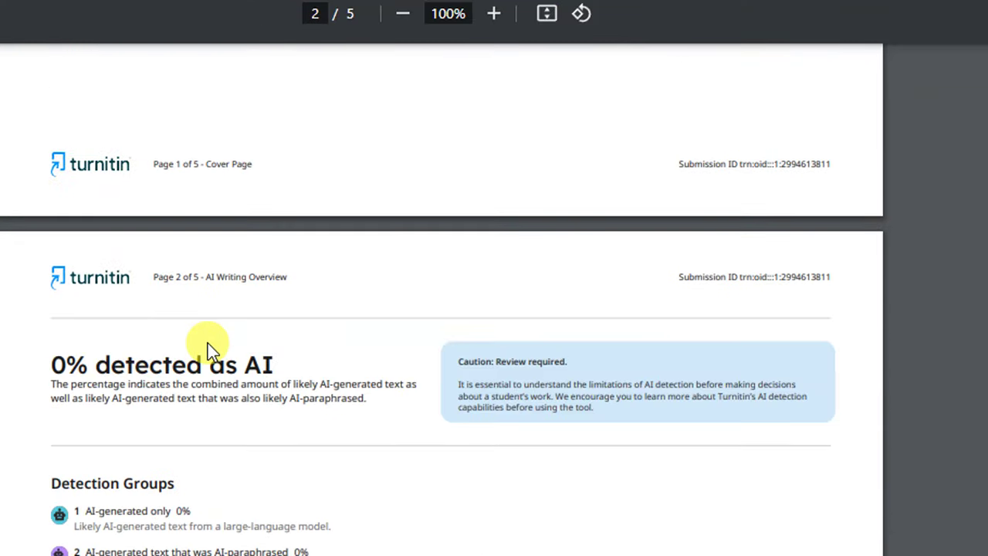
{"action": "scroll", "coordinate": [223, 298], "scroll_direction": "up", "scroll_amount": 5}
{"action": "scroll", "coordinate": [226, 301], "scroll_direction": "down", "scroll_amount": 3}
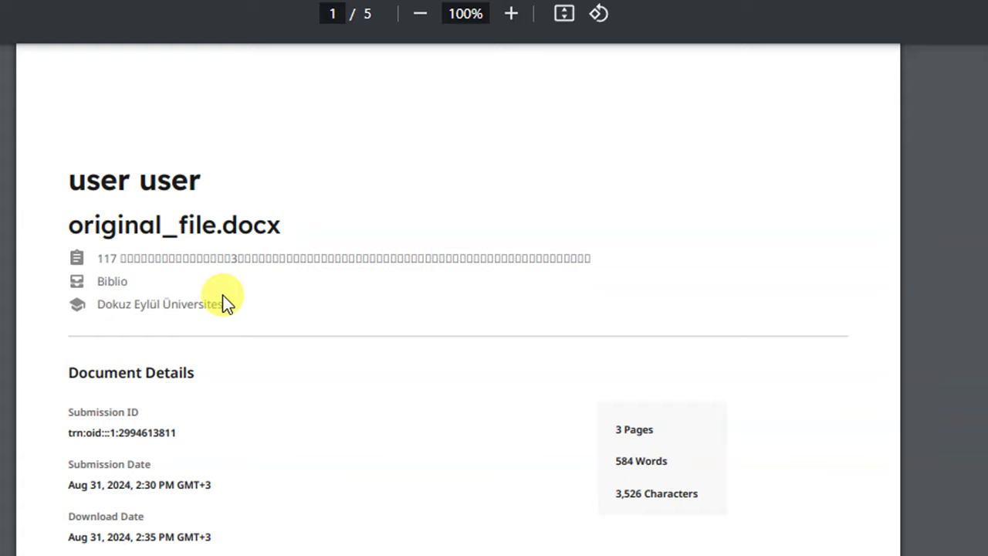
{"action": "scroll", "coordinate": [230, 288], "scroll_direction": "down", "scroll_amount": 1}
{"action": "scroll", "coordinate": [233, 293], "scroll_direction": "up", "scroll_amount": 3}
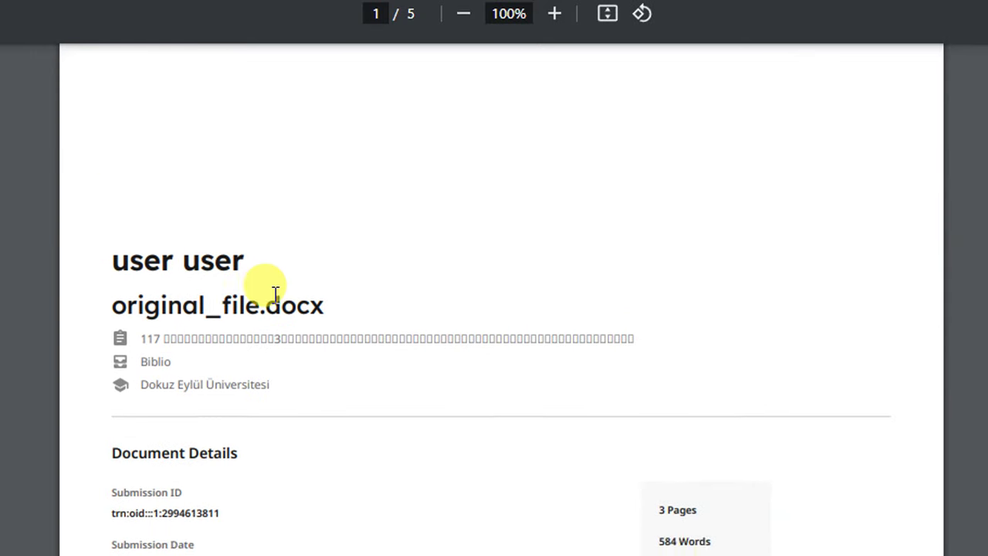
{"action": "scroll", "coordinate": [275, 294], "scroll_direction": "down", "scroll_amount": 10}
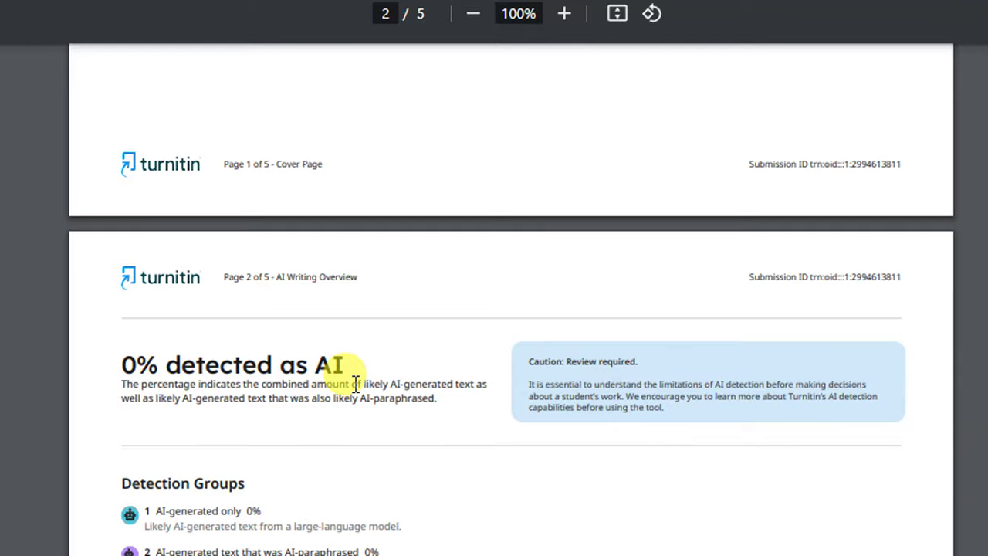
{"action": "scroll", "coordinate": [356, 390], "scroll_direction": "down", "scroll_amount": 20}
{"action": "scroll", "coordinate": [358, 396], "scroll_direction": "up", "scroll_amount": 5}
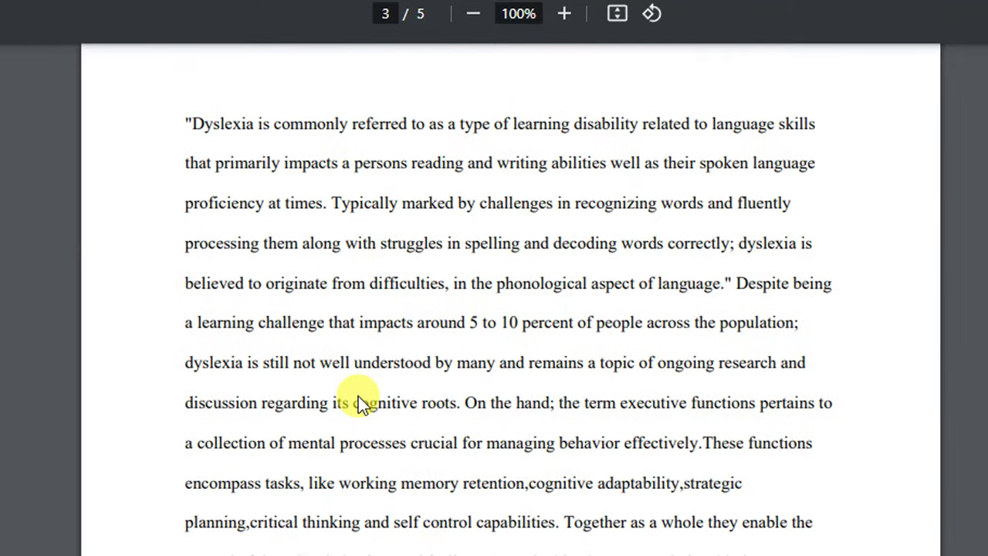
{"action": "scroll", "coordinate": [358, 396], "scroll_direction": "up", "scroll_amount": 5}
{"action": "scroll", "coordinate": [358, 396], "scroll_direction": "down", "scroll_amount": 5}
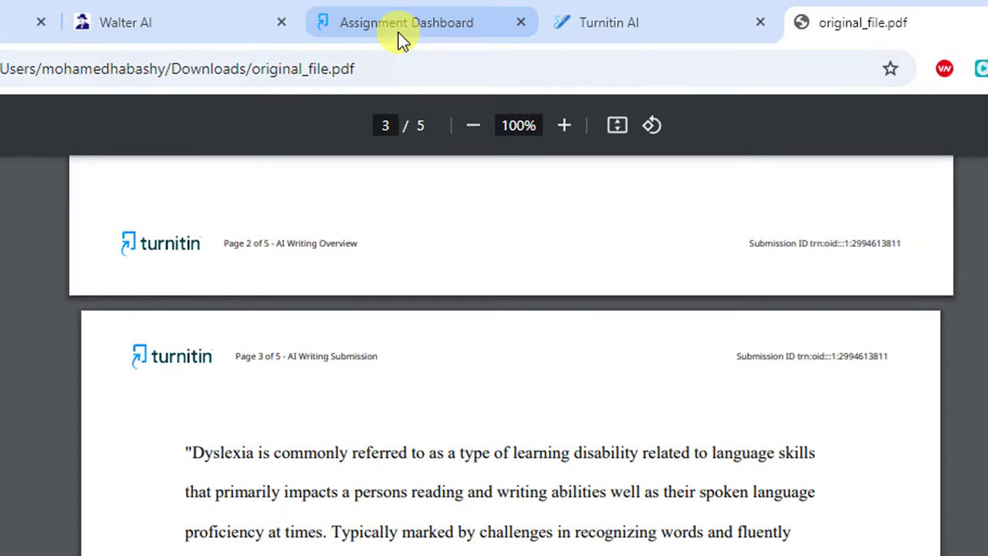
{"action": "left_click", "coordinate": [401, 37]}
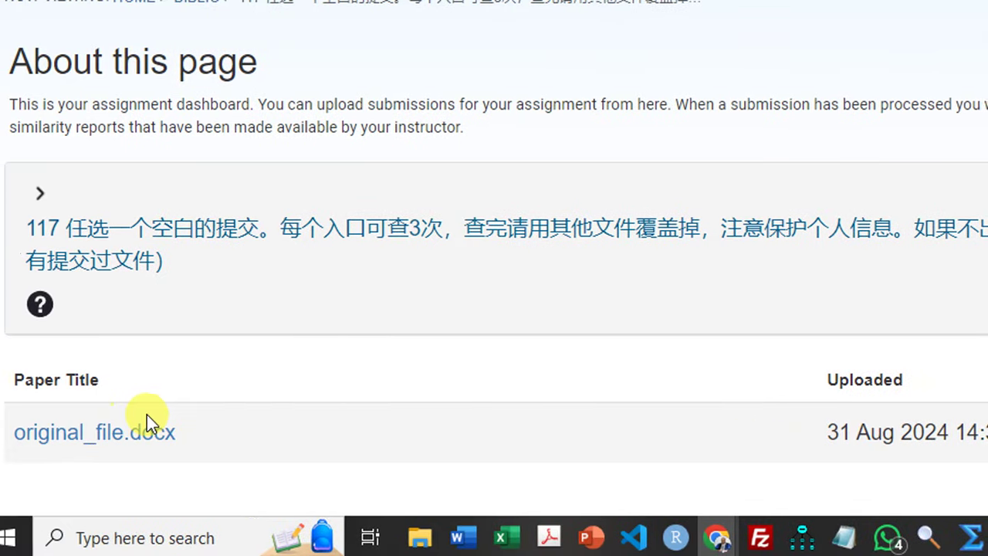
{"action": "left_click", "coordinate": [895, 434]}
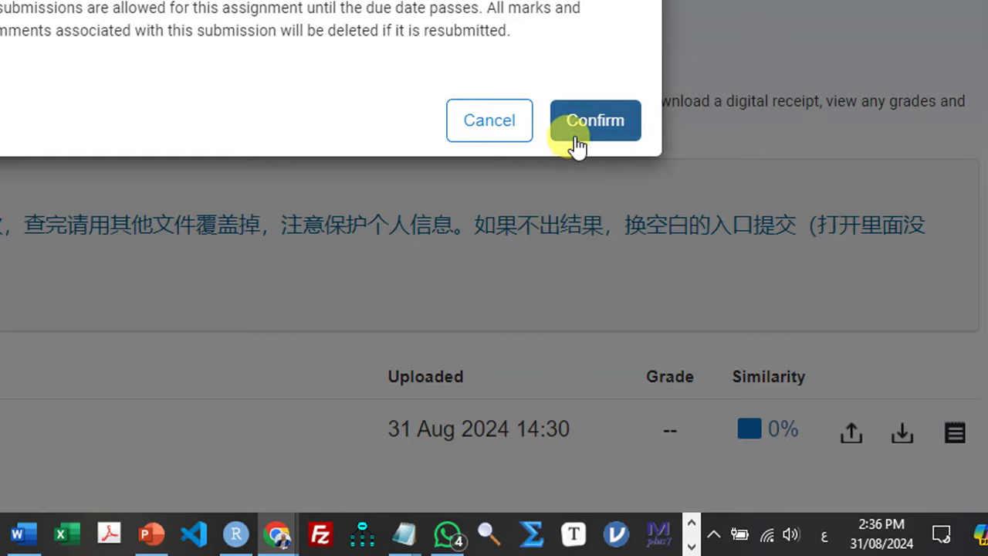
{"action": "left_click", "coordinate": [577, 143]}
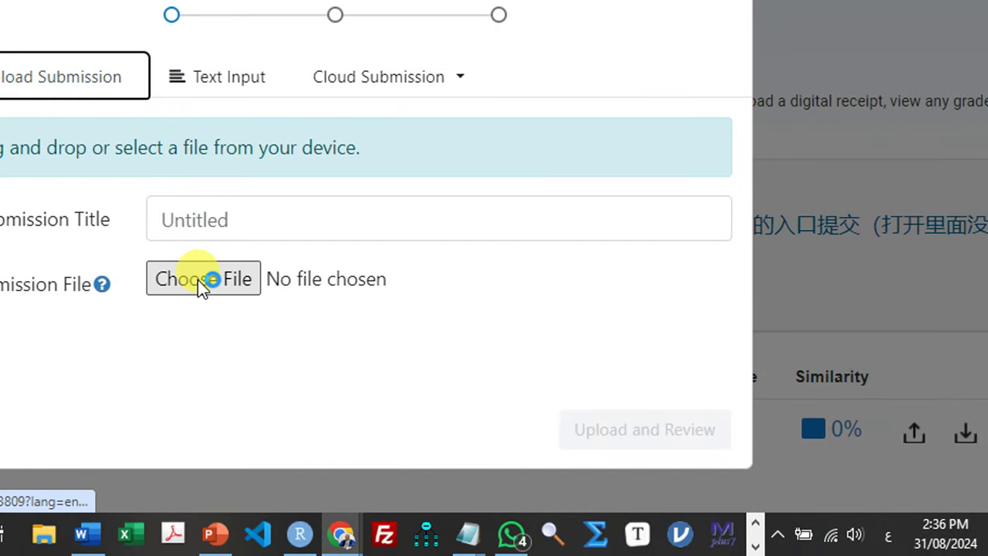
{"action": "left_click", "coordinate": [201, 282]}
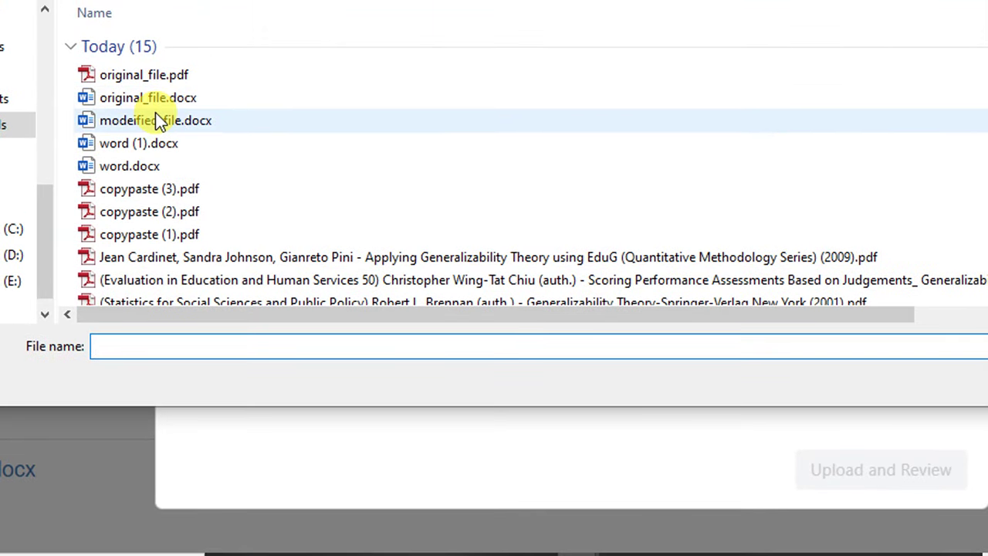
{"action": "left_click", "coordinate": [157, 119]}
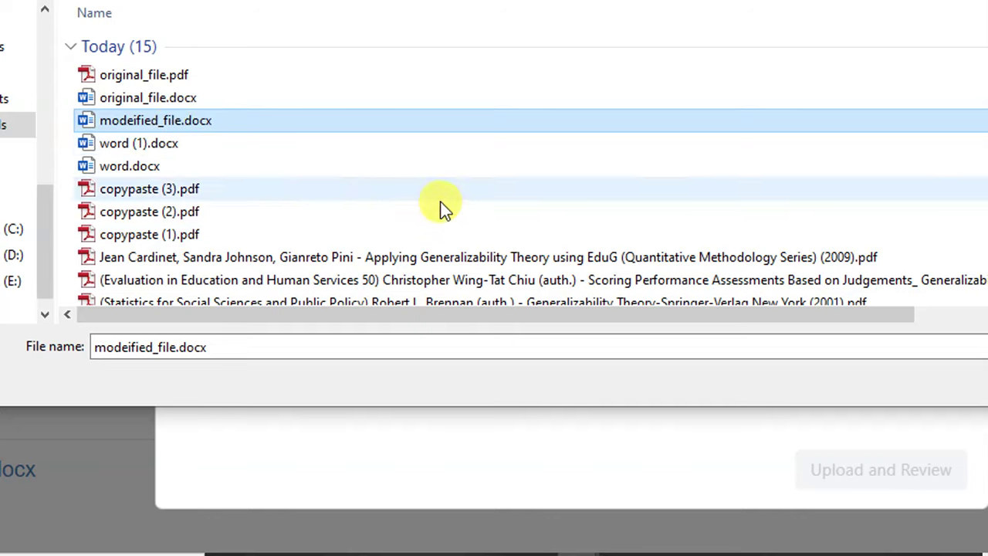
{"action": "left_click", "coordinate": [987, 382]}
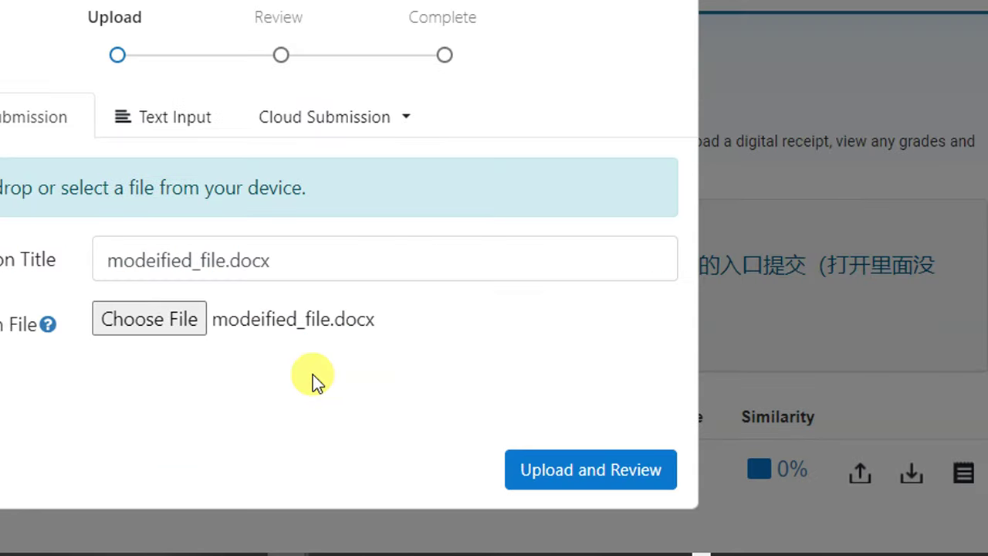
{"action": "left_click", "coordinate": [553, 473]}
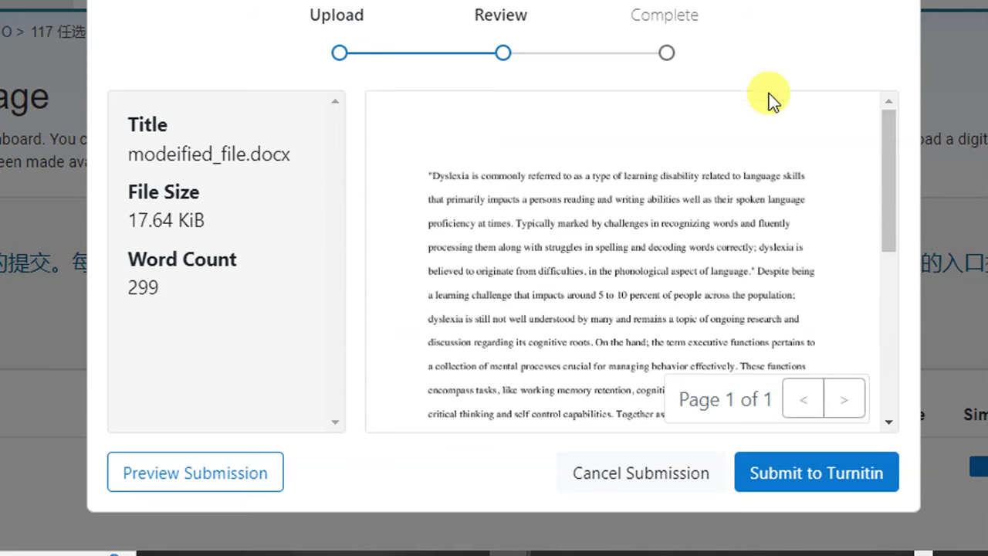
{"action": "left_click", "coordinate": [657, 463]}
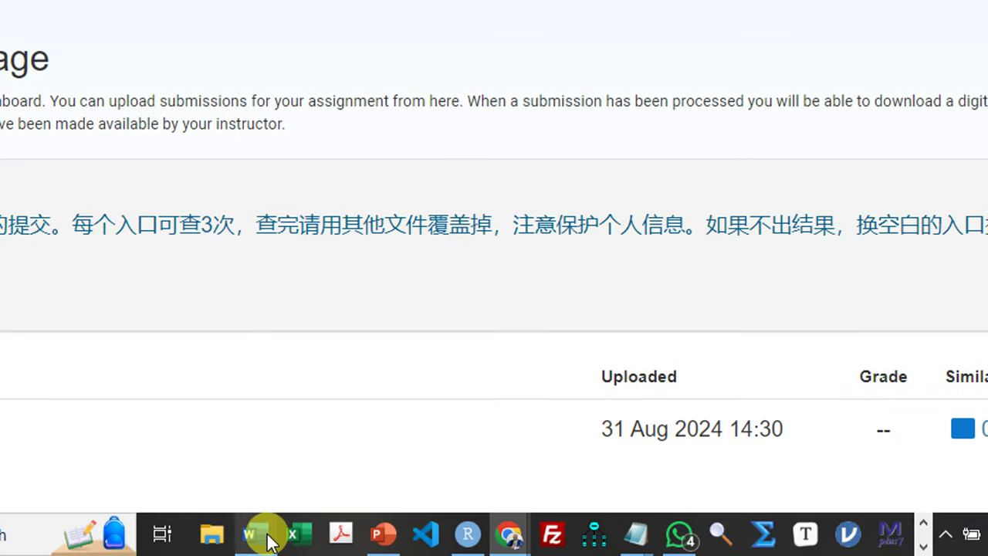
Switch to Word and open modeified_file.docx from the recent documents.
{"action": "left_click", "coordinate": [267, 532]}
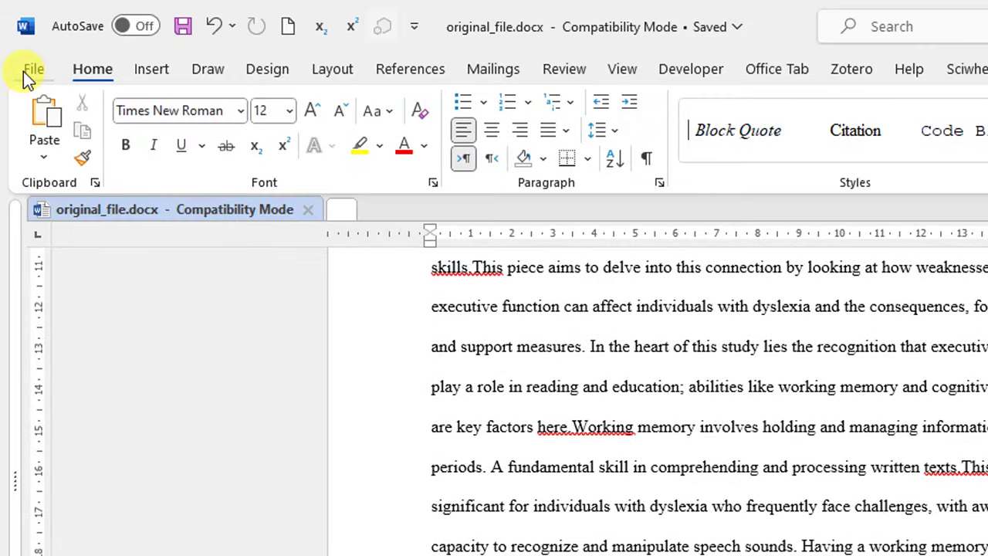
{"action": "left_click", "coordinate": [27, 68]}
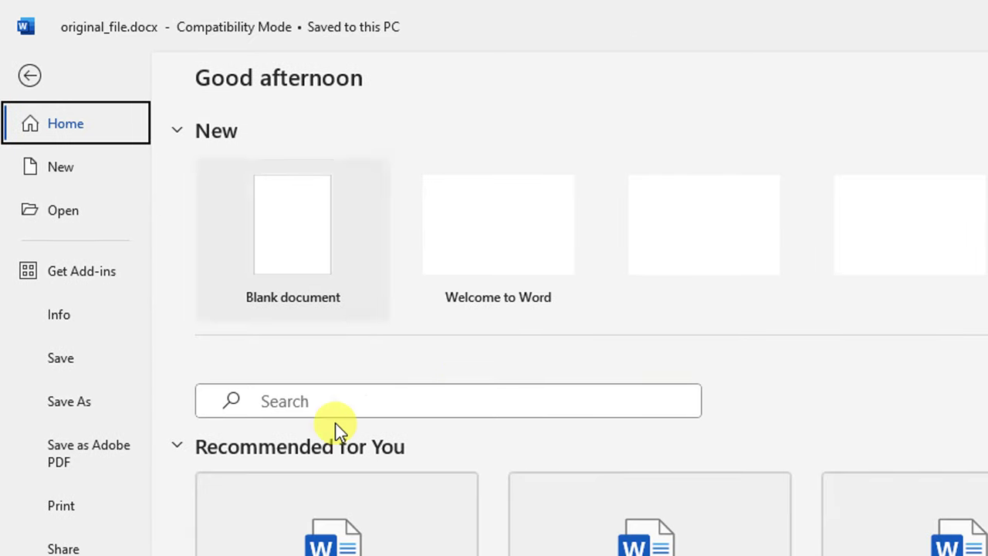
{"action": "scroll", "coordinate": [441, 547], "scroll_direction": "down", "scroll_amount": 5}
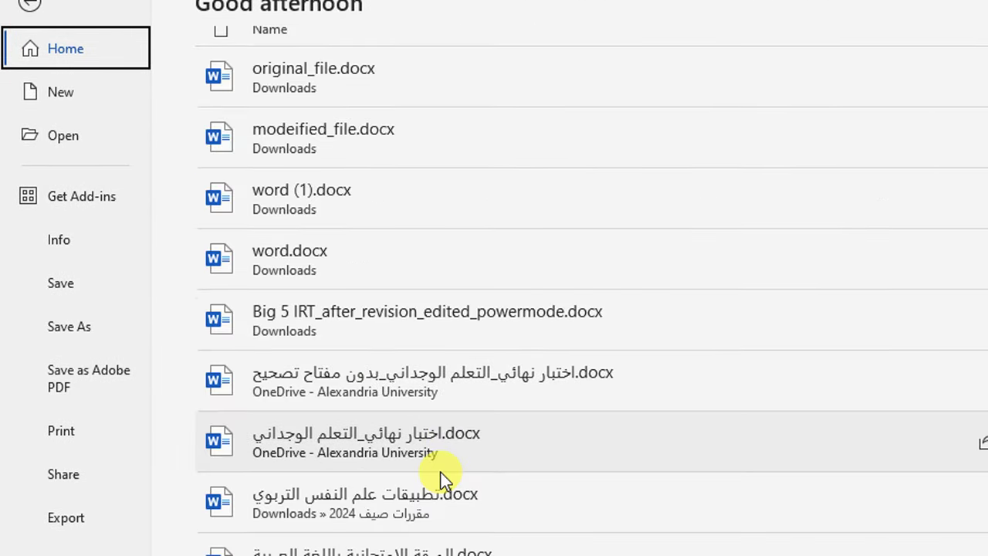
{"action": "scroll", "coordinate": [443, 524], "scroll_direction": "up", "scroll_amount": 1}
{"action": "left_click", "coordinate": [329, 212]}
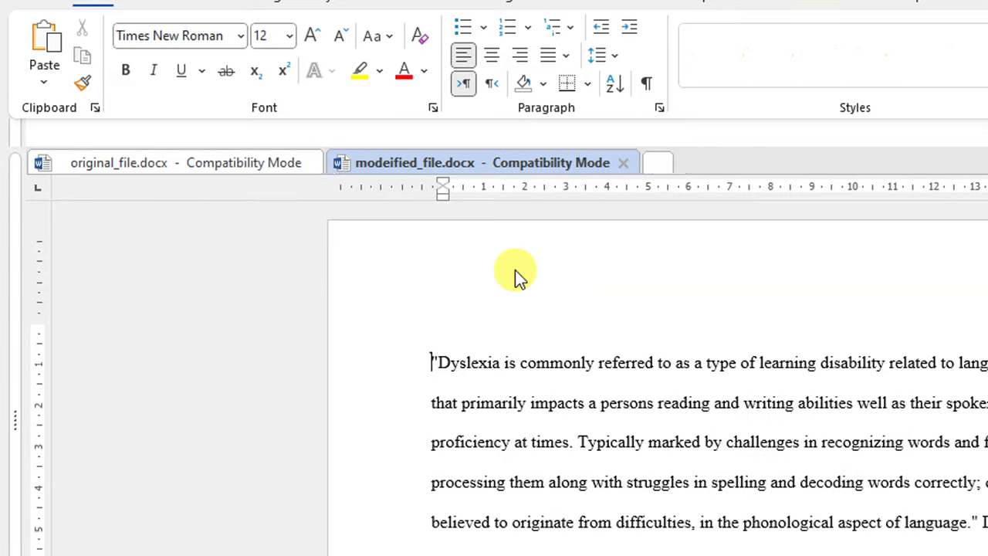
Add a new line after the last sentence of modeified_file.docx and save the document.
{"action": "scroll", "coordinate": [469, 360], "scroll_direction": "down", "scroll_amount": 10}
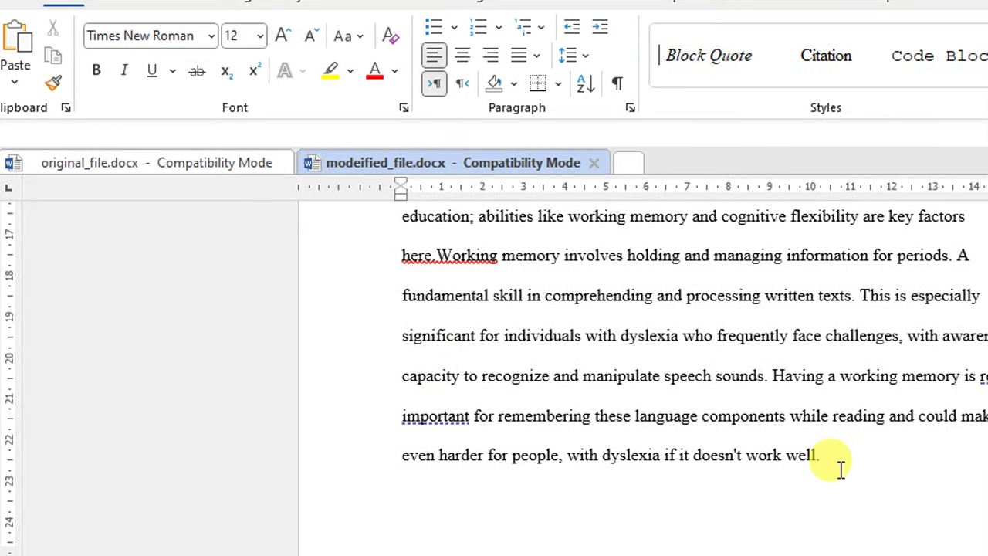
{"action": "triple_click", "coordinate": [840, 468]}
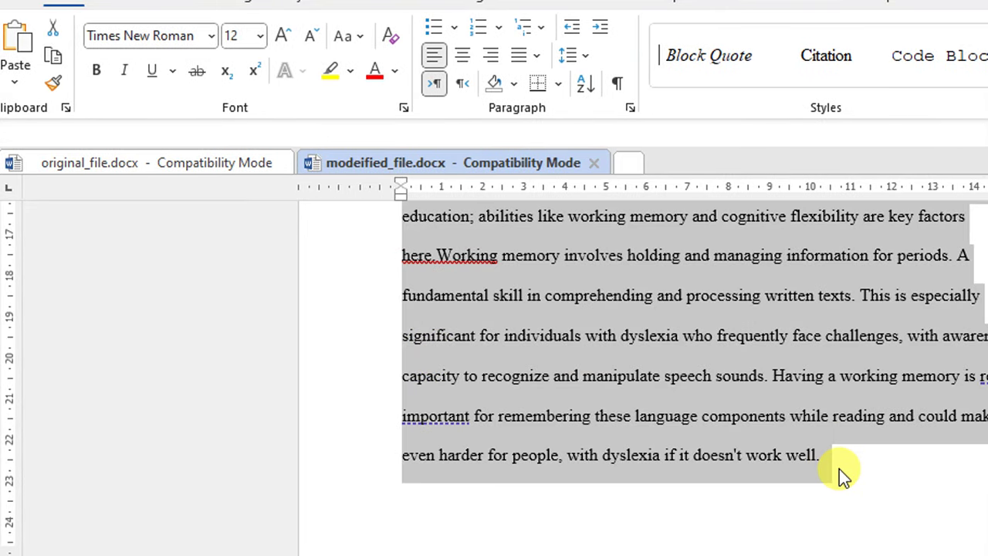
{"action": "left_click", "coordinate": [838, 465]}
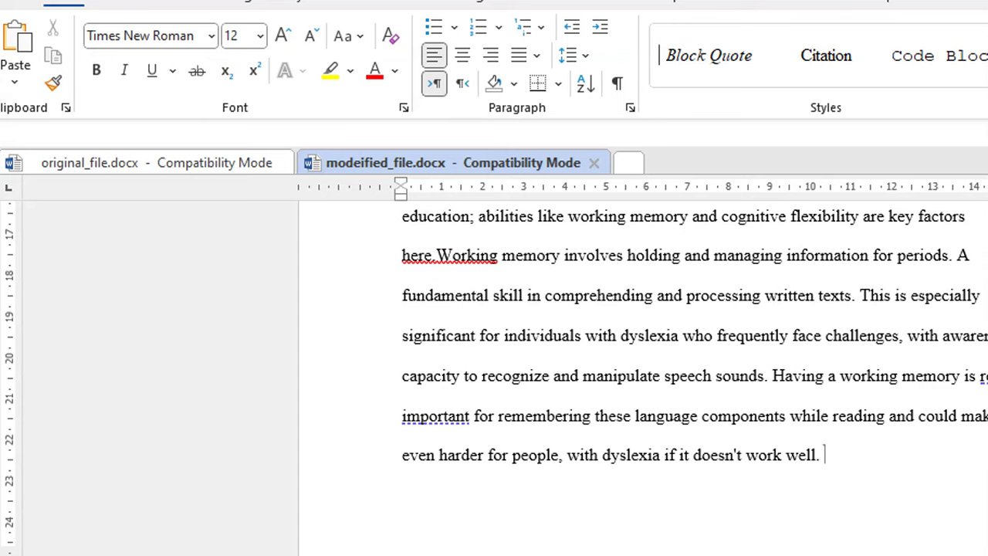
{"action": "key", "text": "Return"}
{"action": "scroll", "coordinate": [836, 460], "scroll_direction": "up", "scroll_amount": 3}
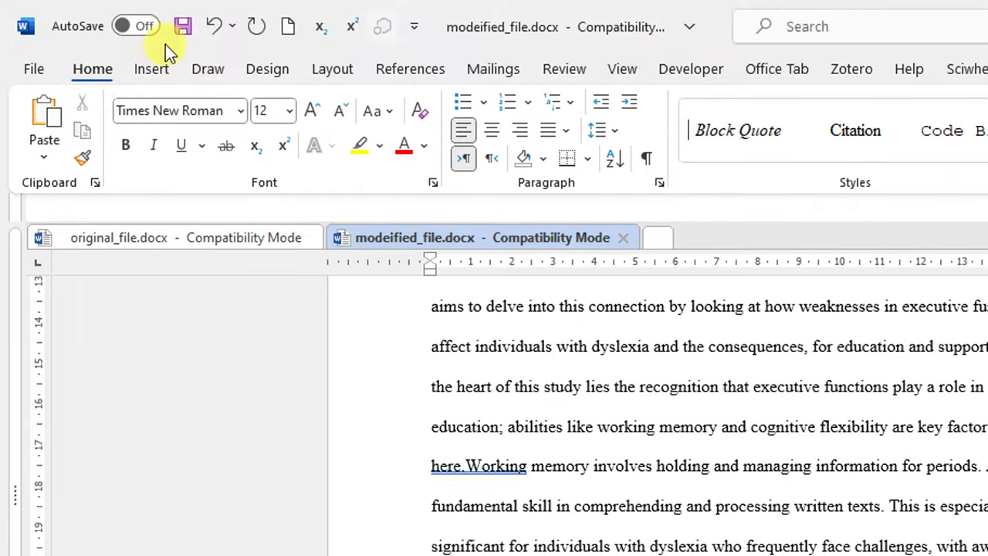
{"action": "left_click", "coordinate": [181, 29]}
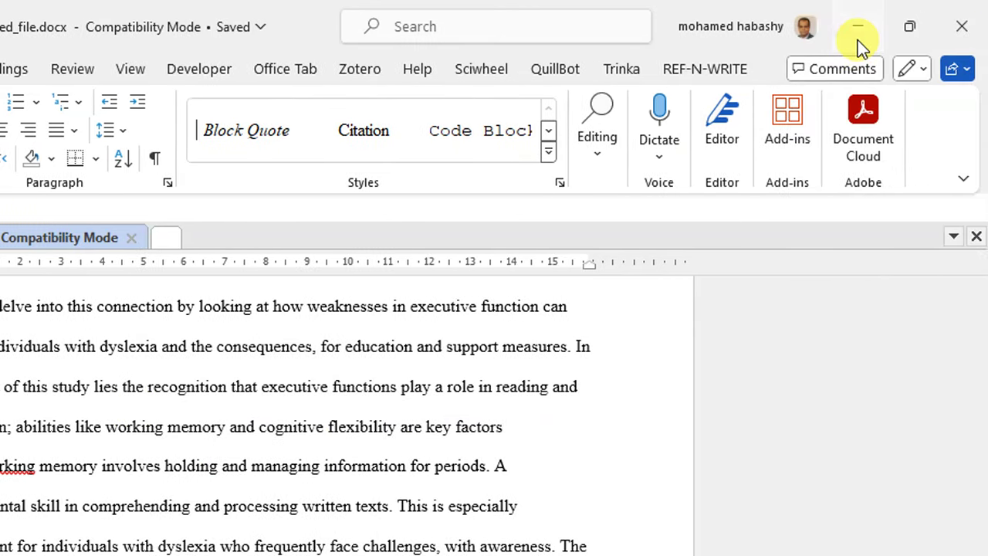
Return to the Turnitin assignment dashboard, start a resubmission and choose modeified_file.docx from Downloads as the submission file.
{"action": "left_click", "coordinate": [857, 41]}
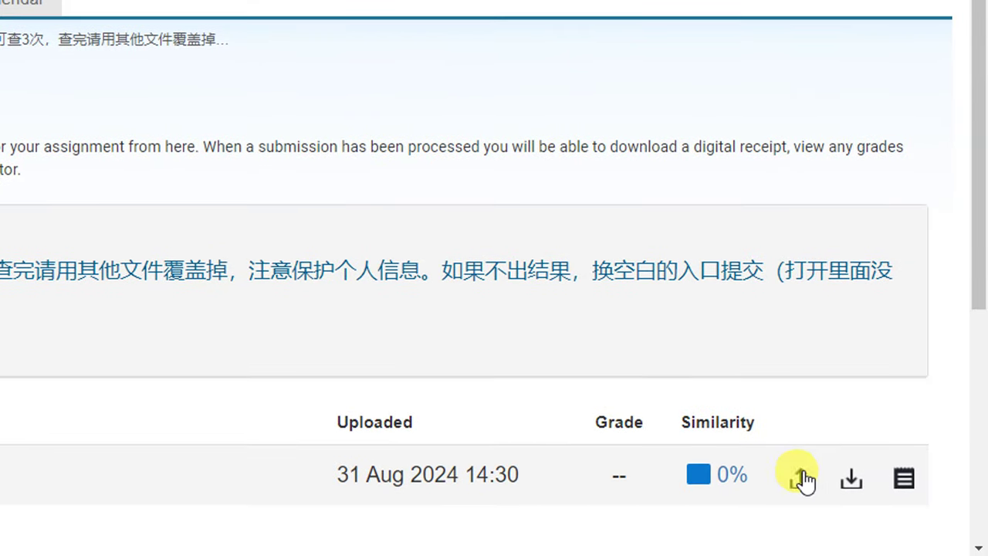
{"action": "left_click", "coordinate": [802, 478]}
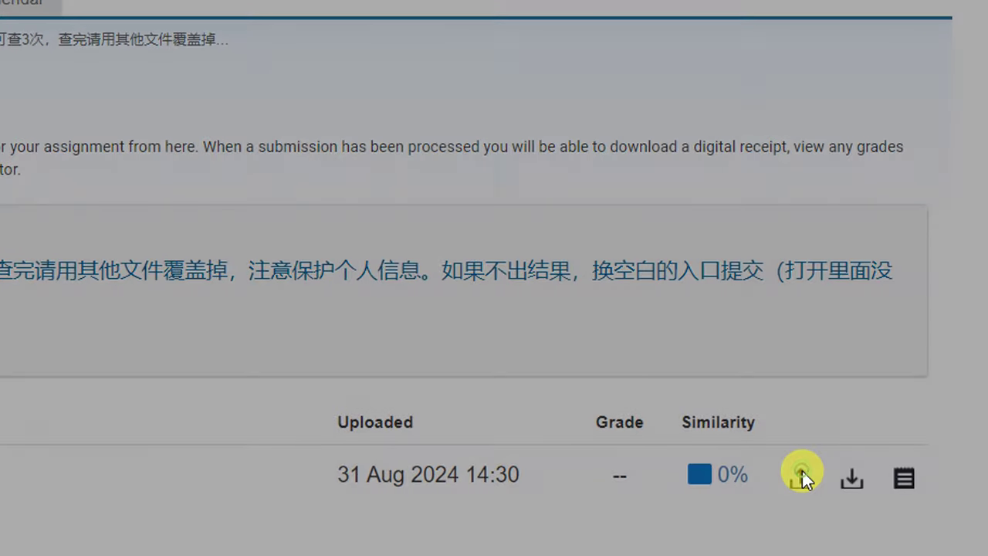
{"action": "left_click", "coordinate": [540, 165]}
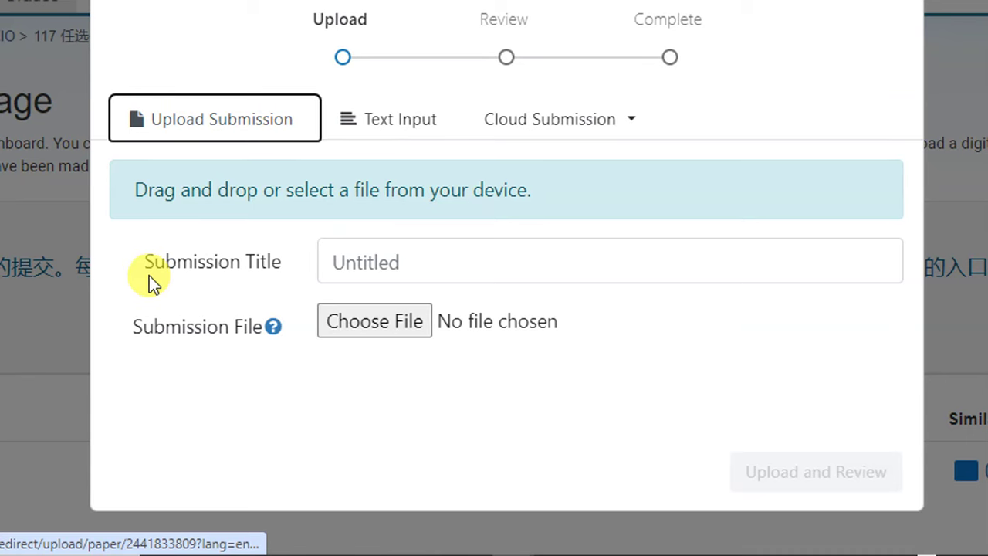
{"action": "left_click", "coordinate": [350, 321]}
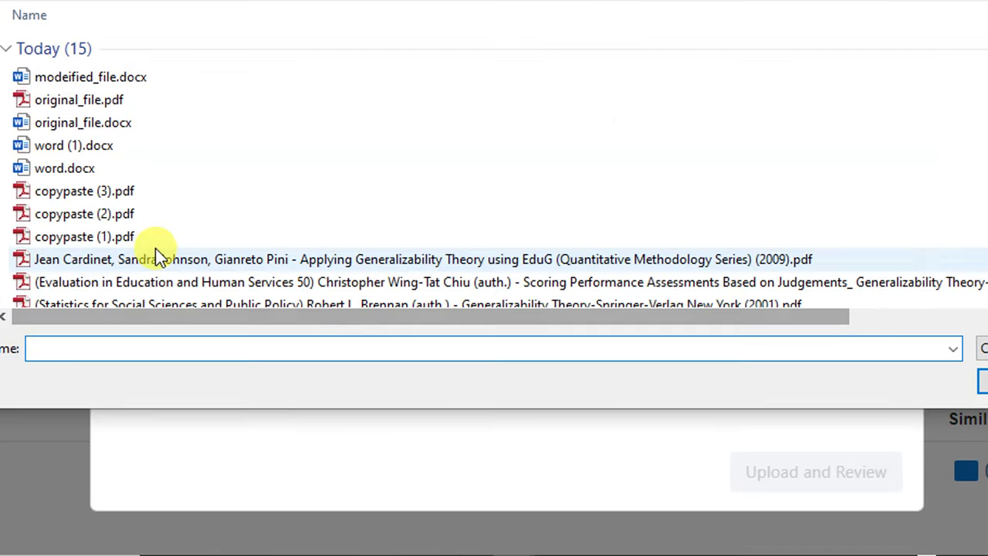
{"action": "left_click", "coordinate": [167, 83]}
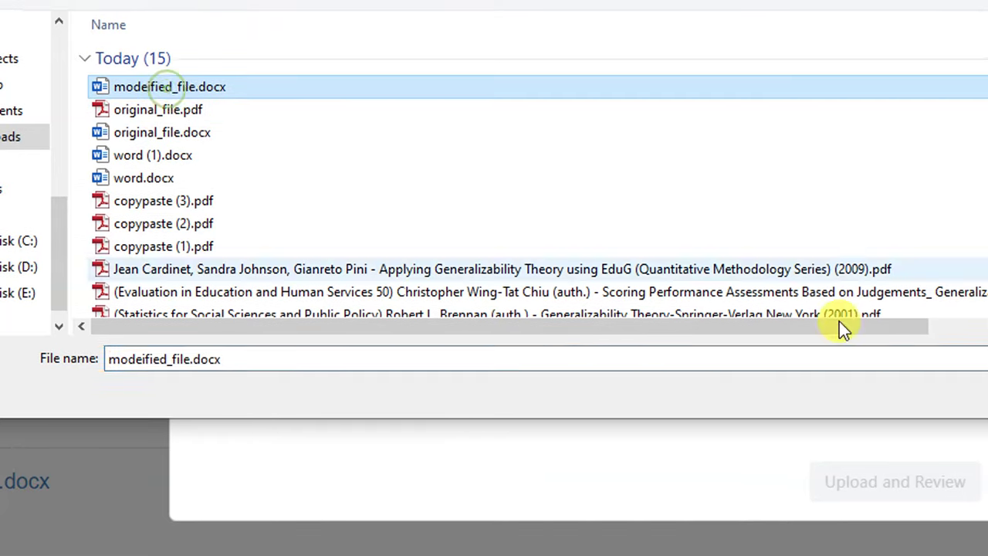
{"action": "left_click", "coordinate": [754, 392]}
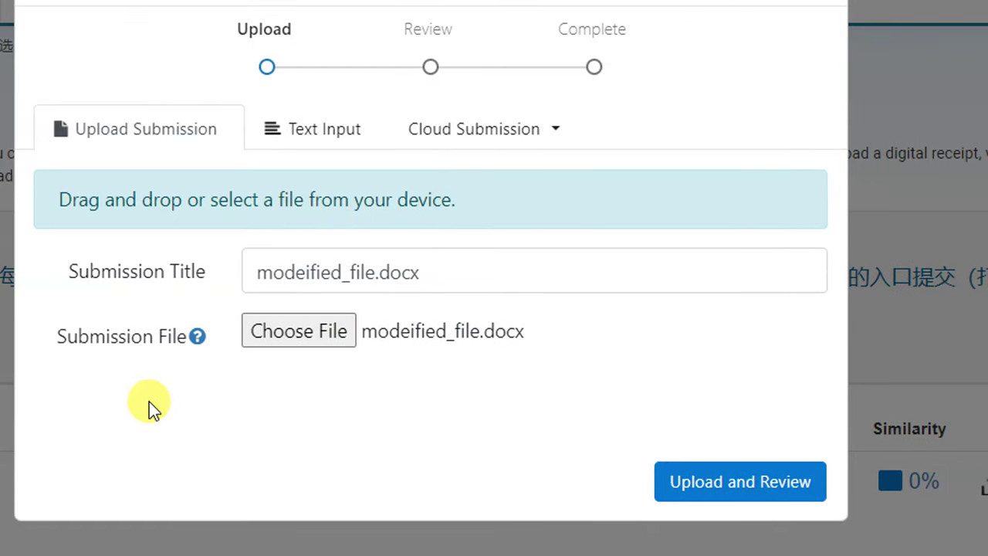
Upload modeified_file.docx, review its preview pages, submit it to Turnitin and close the completed submission dialog.
{"action": "left_click", "coordinate": [730, 467]}
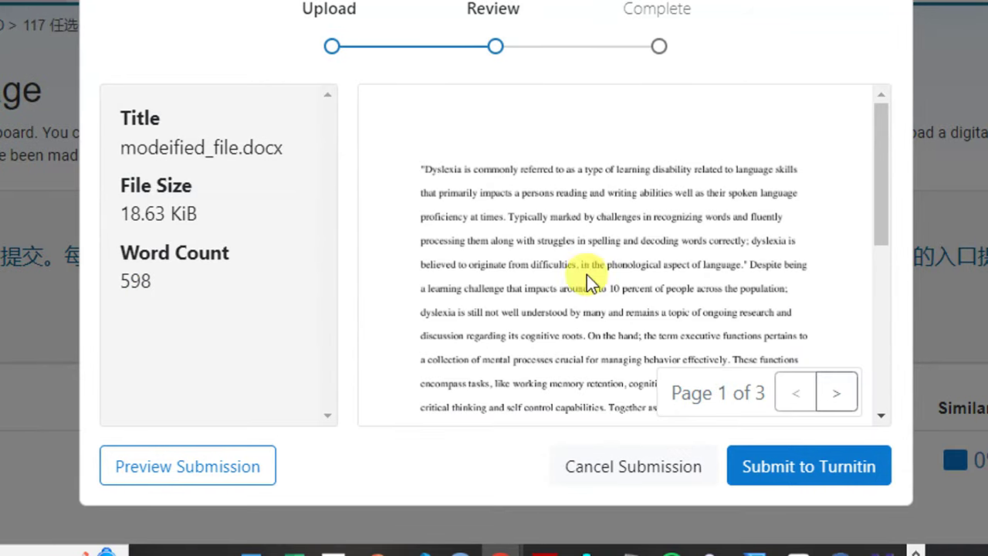
{"action": "left_click", "coordinate": [833, 393]}
{"action": "left_click", "coordinate": [794, 467]}
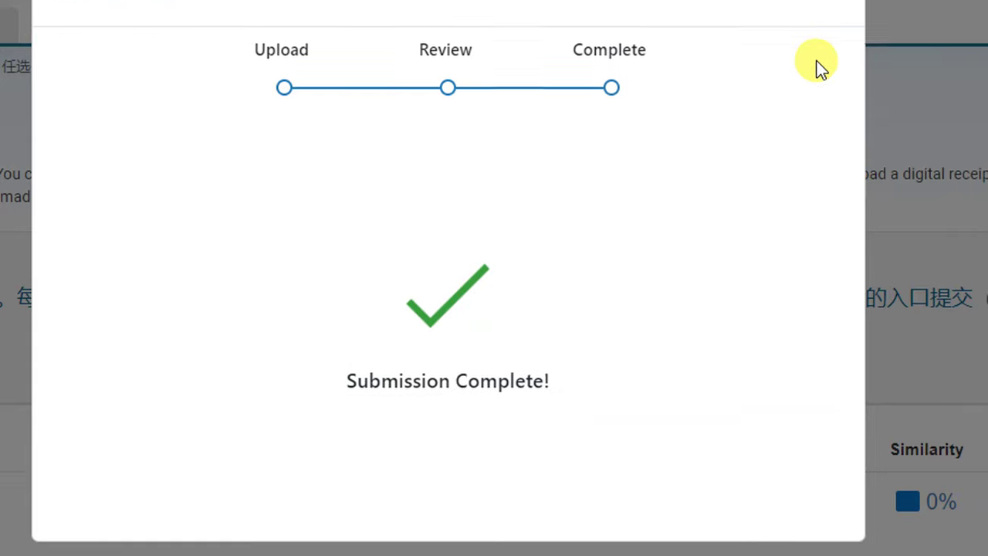
{"action": "left_click", "coordinate": [831, 86]}
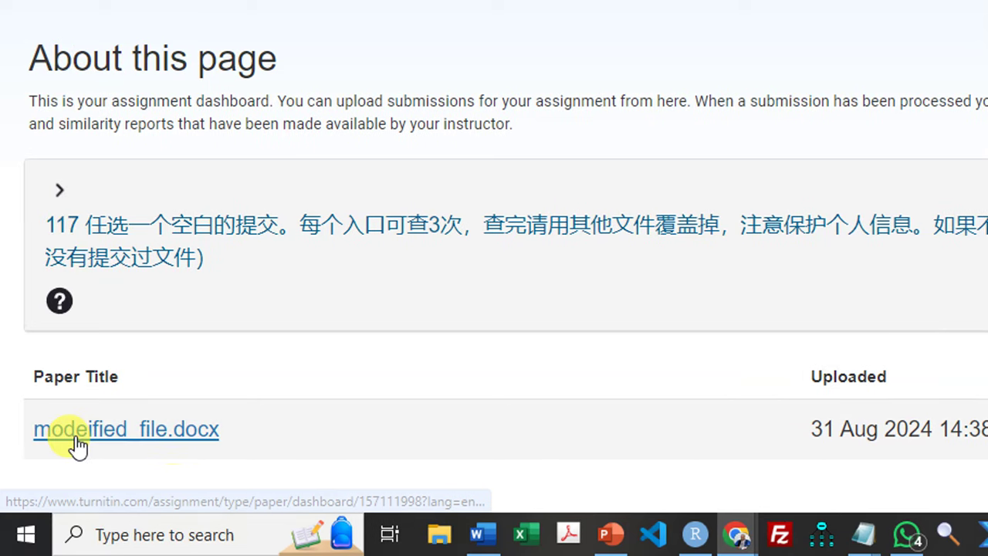
Open the modeified_file.docx submission, look through its text in the similarity viewer and close the viewer.
{"action": "left_click", "coordinate": [141, 432]}
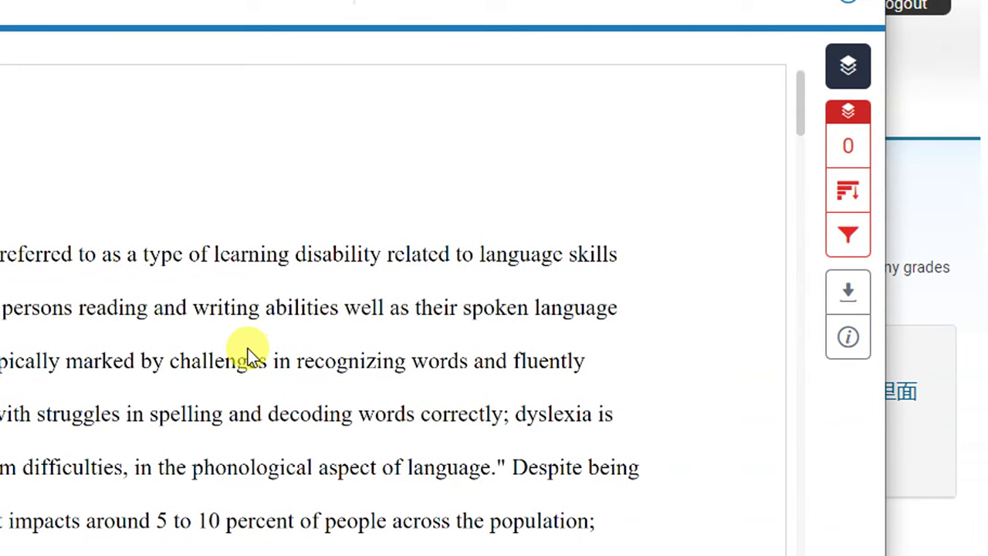
{"action": "scroll", "coordinate": [248, 348], "scroll_direction": "down", "scroll_amount": 5}
{"action": "scroll", "coordinate": [189, 381], "scroll_direction": "up", "scroll_amount": 3}
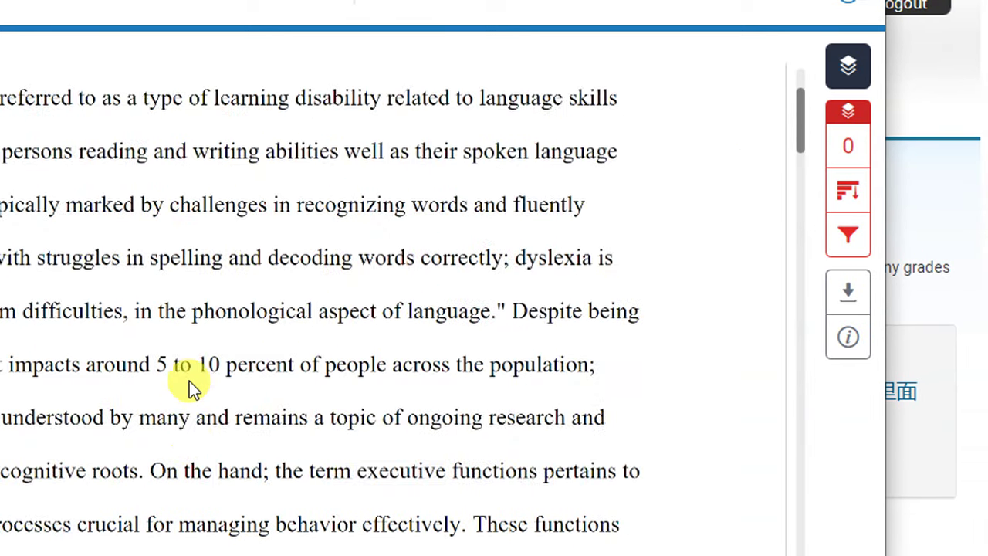
{"action": "scroll", "coordinate": [189, 381], "scroll_direction": "down", "scroll_amount": 1}
{"action": "left_click", "coordinate": [839, 29]}
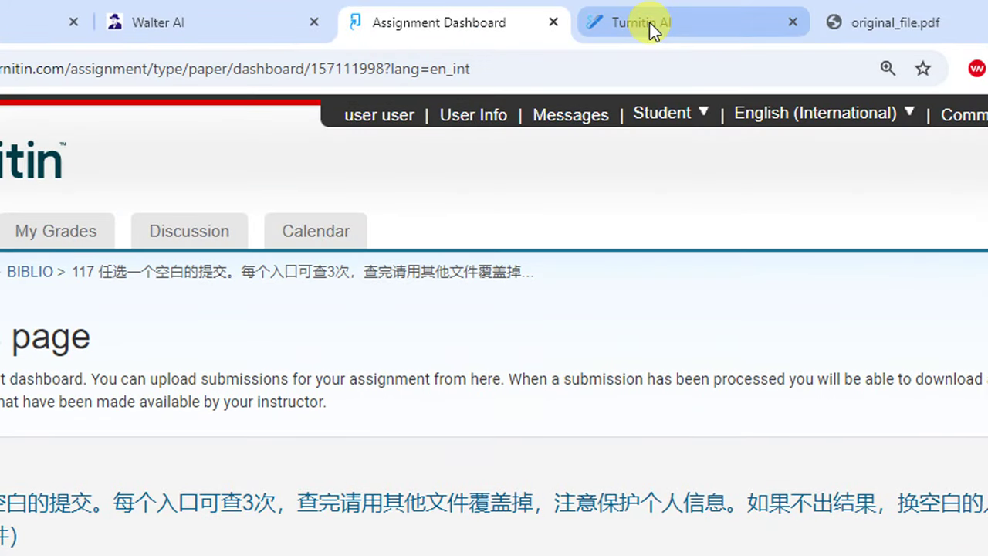
Switch to the Turnitin AI page, go back to its query form and check the Job ID.
{"action": "left_click", "coordinate": [646, 23]}
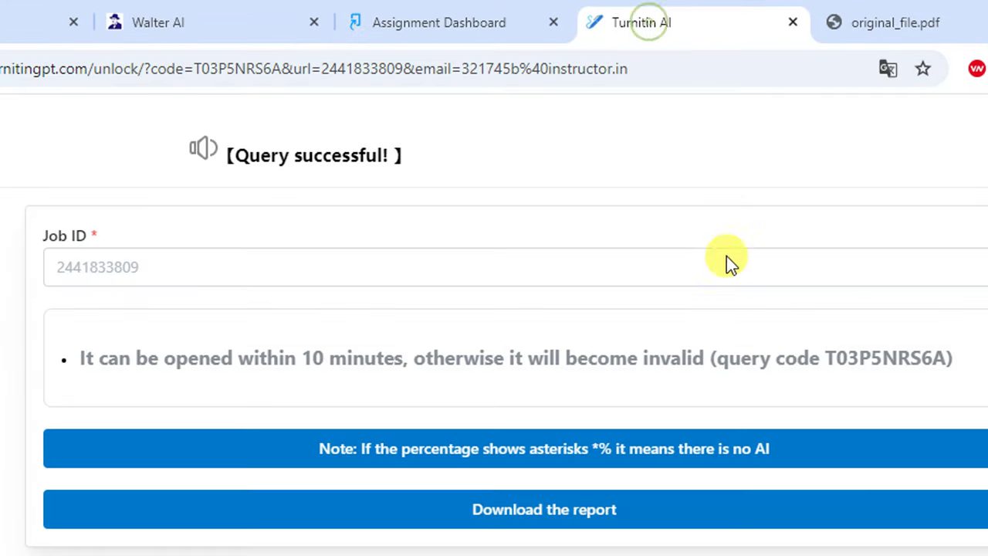
{"action": "left_click", "coordinate": [26, 70]}
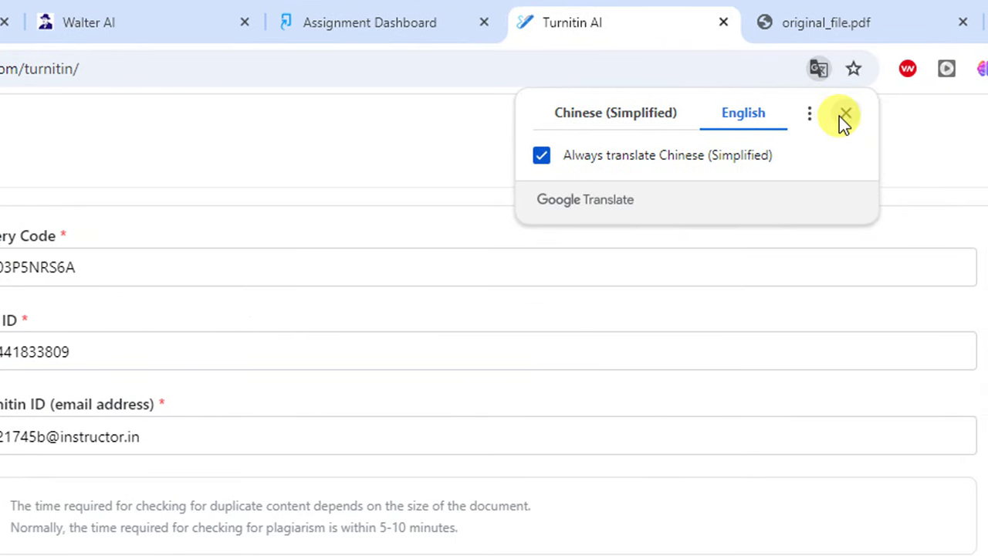
{"action": "left_click", "coordinate": [845, 116]}
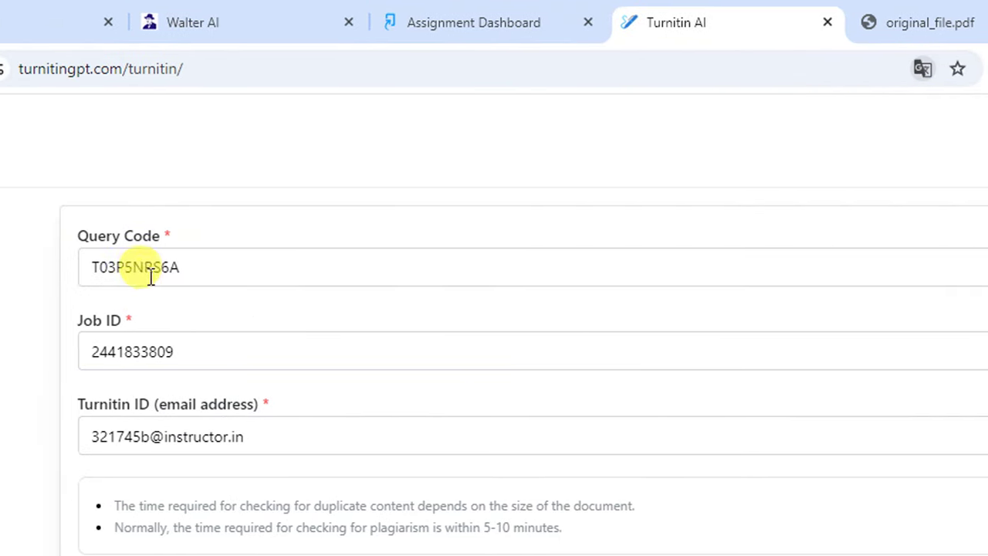
{"action": "double_click", "coordinate": [206, 357]}
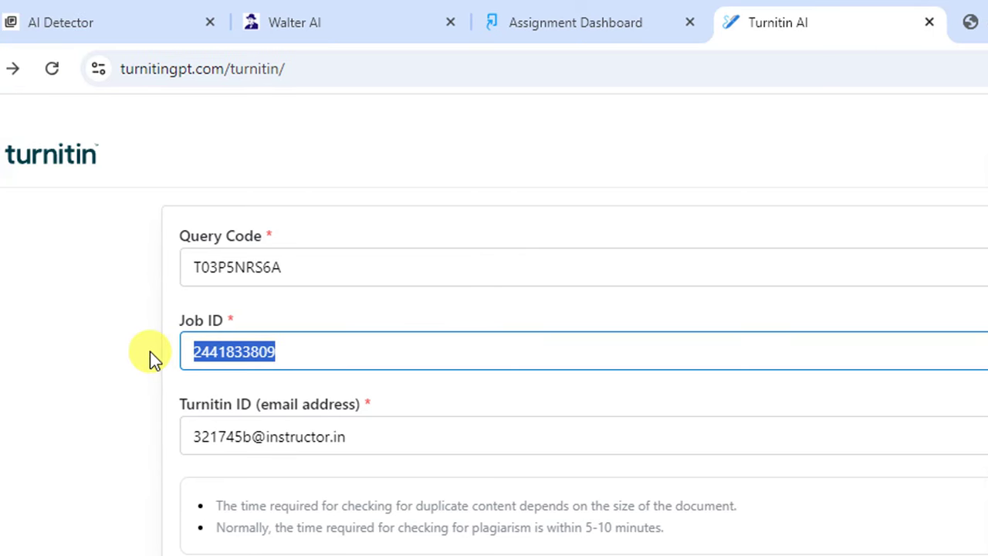
{"action": "left_click", "coordinate": [571, 342]}
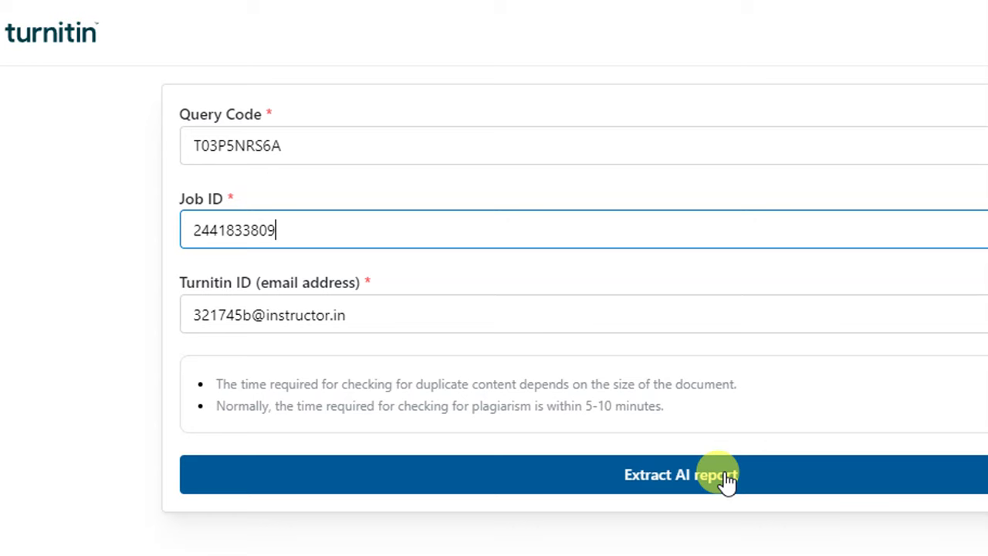
Extract the AI report for the entered Job ID, download the report and return to the query form.
{"action": "left_click", "coordinate": [725, 477]}
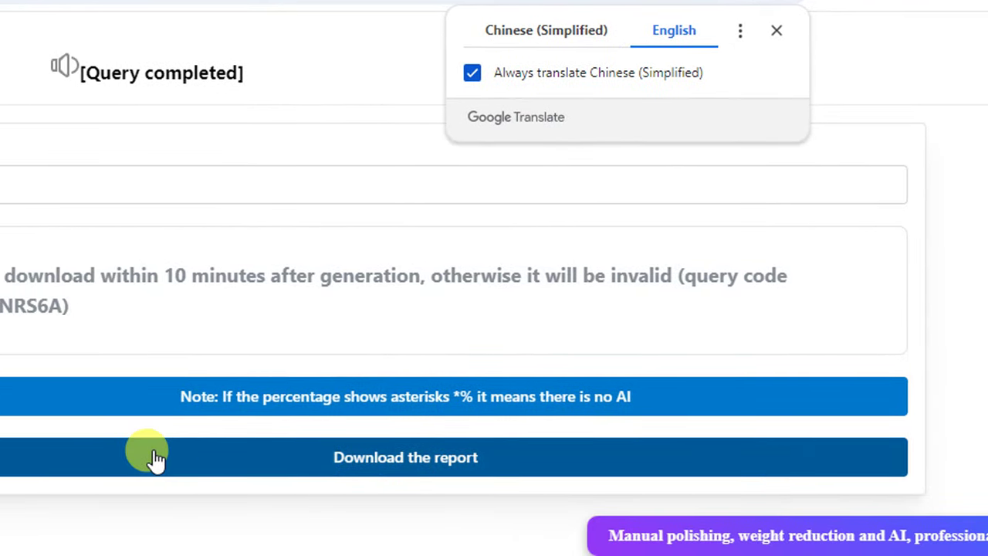
{"action": "left_click", "coordinate": [406, 462]}
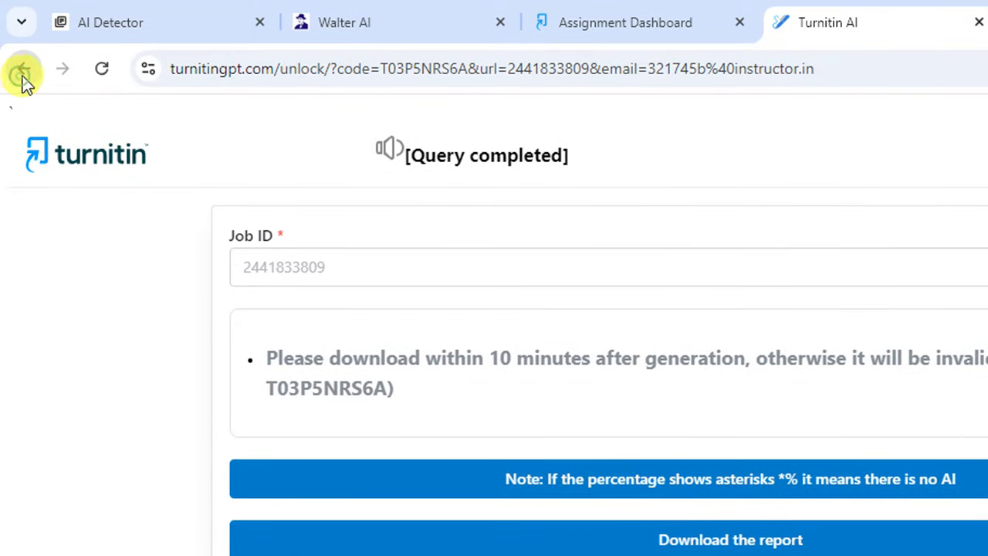
{"action": "left_click", "coordinate": [24, 75]}
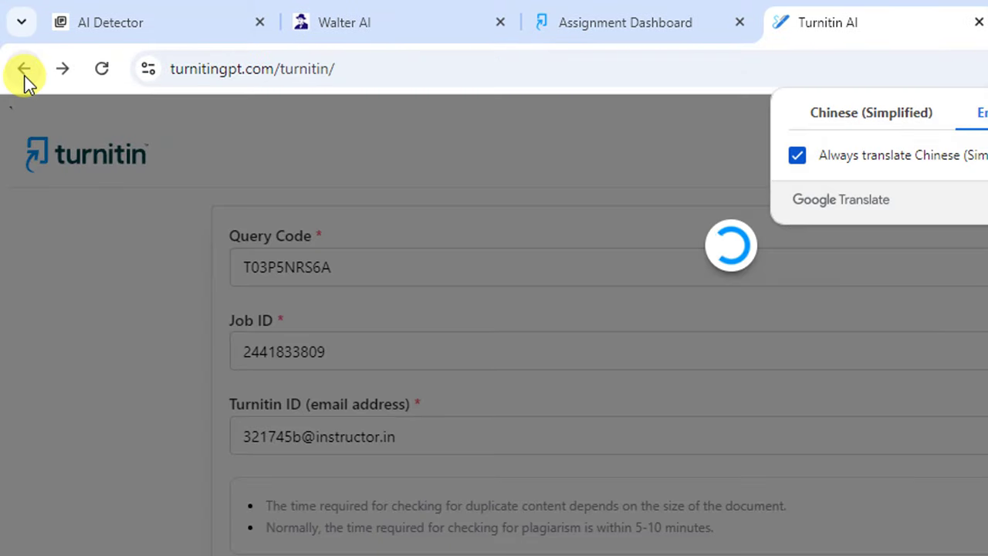